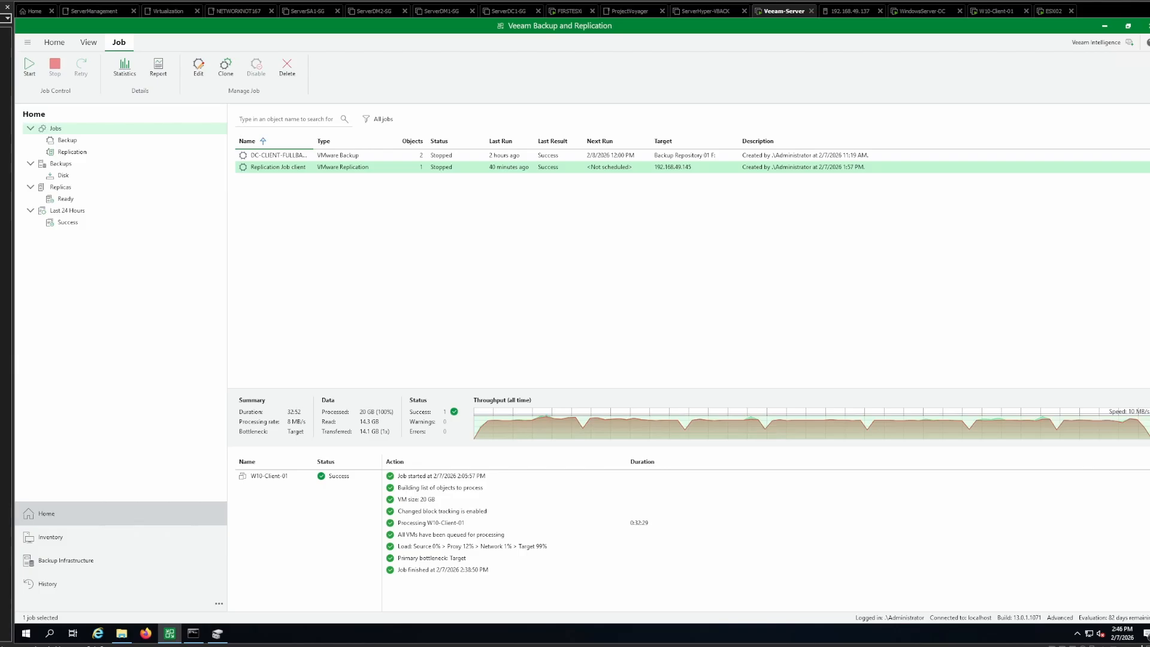
- Review the backup jobs and the virtual machines on the standalone VMware vSphere hosts 192.168.49.137 and 192.168.49.145
click(68, 141)
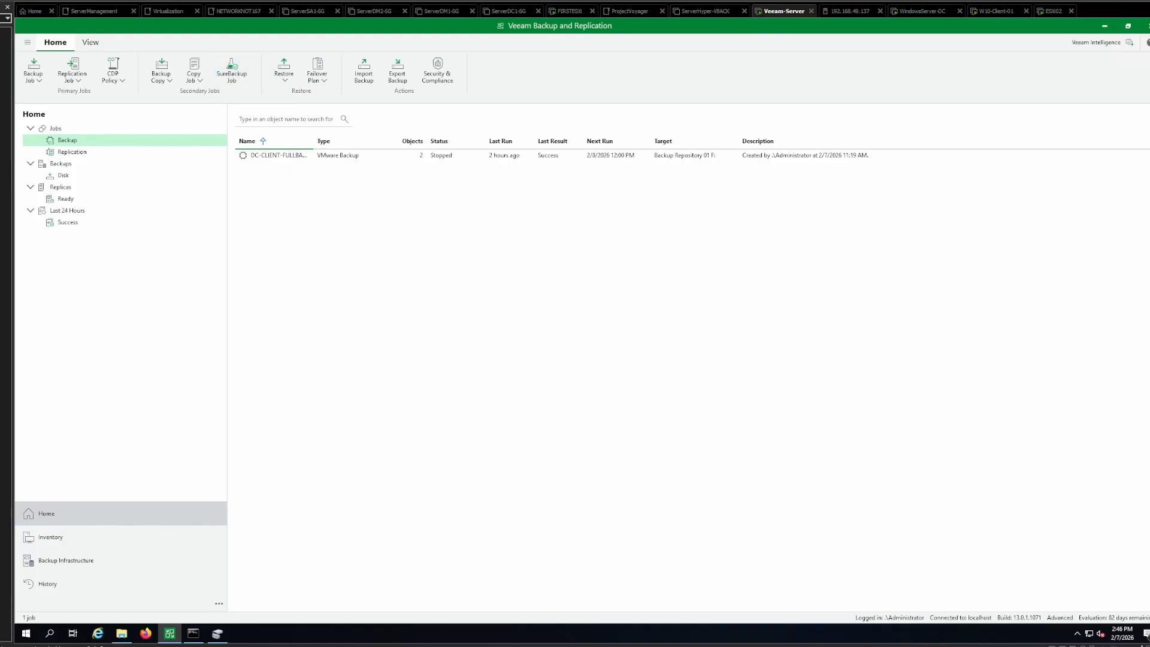
click(51, 538)
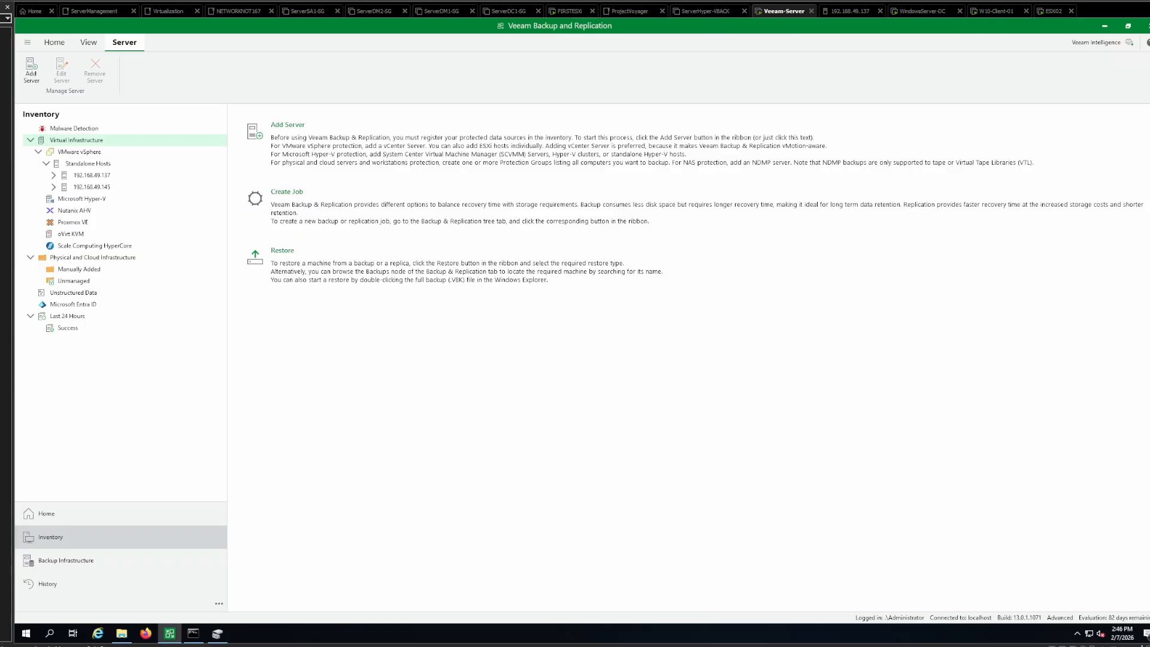
click(79, 152)
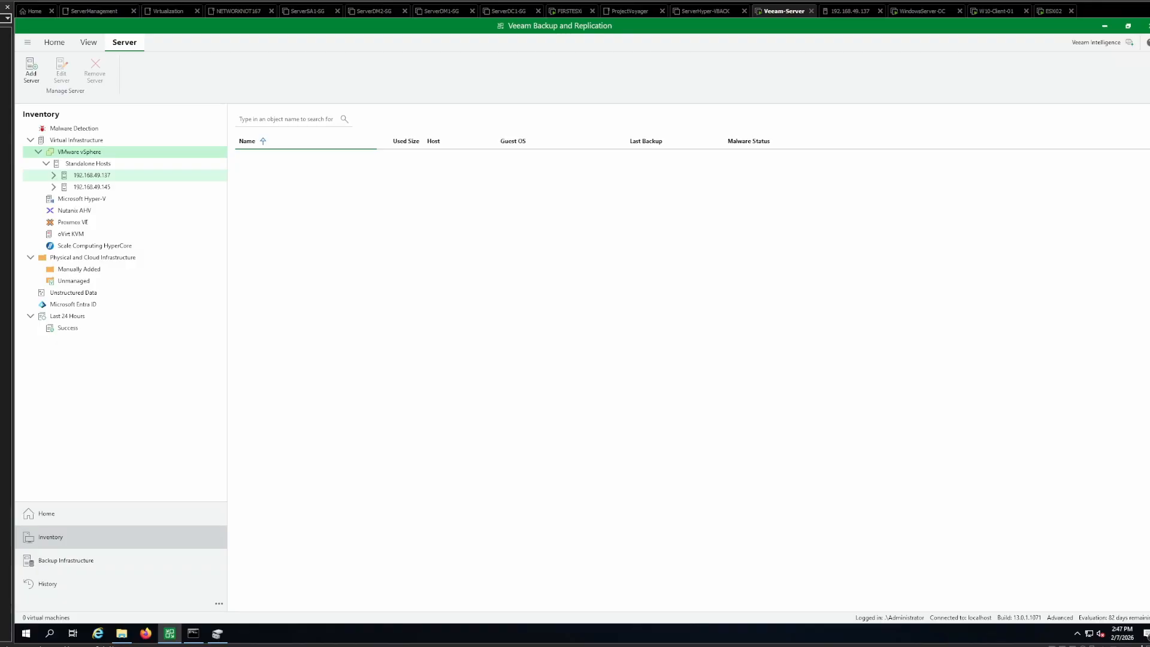
click(91, 176)
click(92, 186)
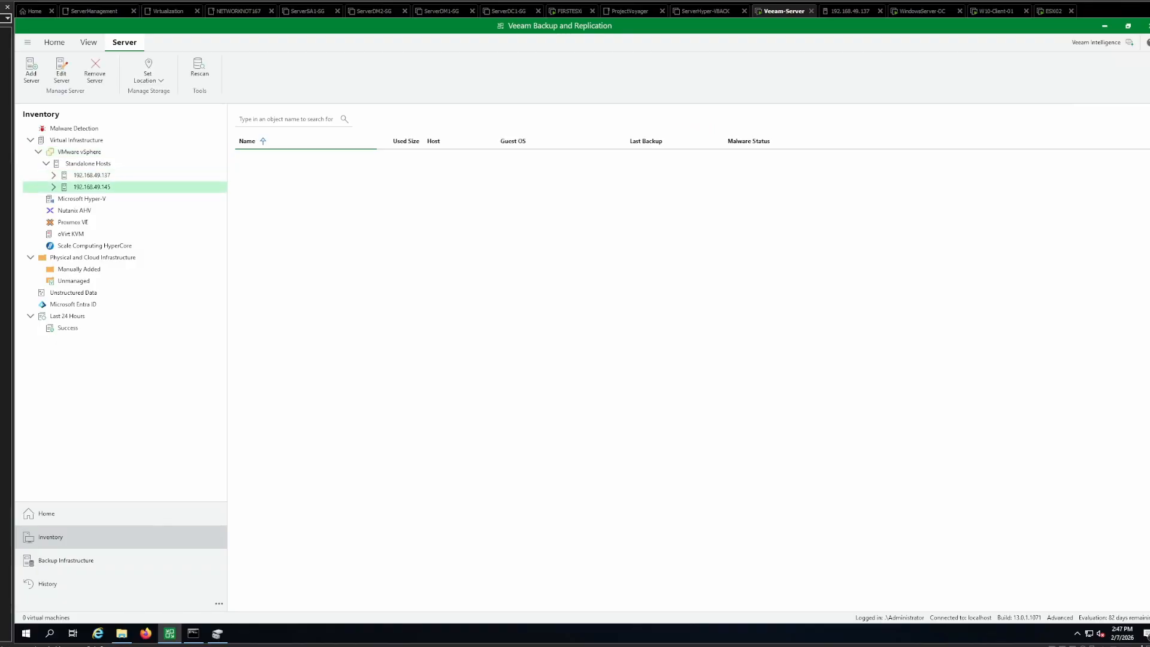
click(92, 175)
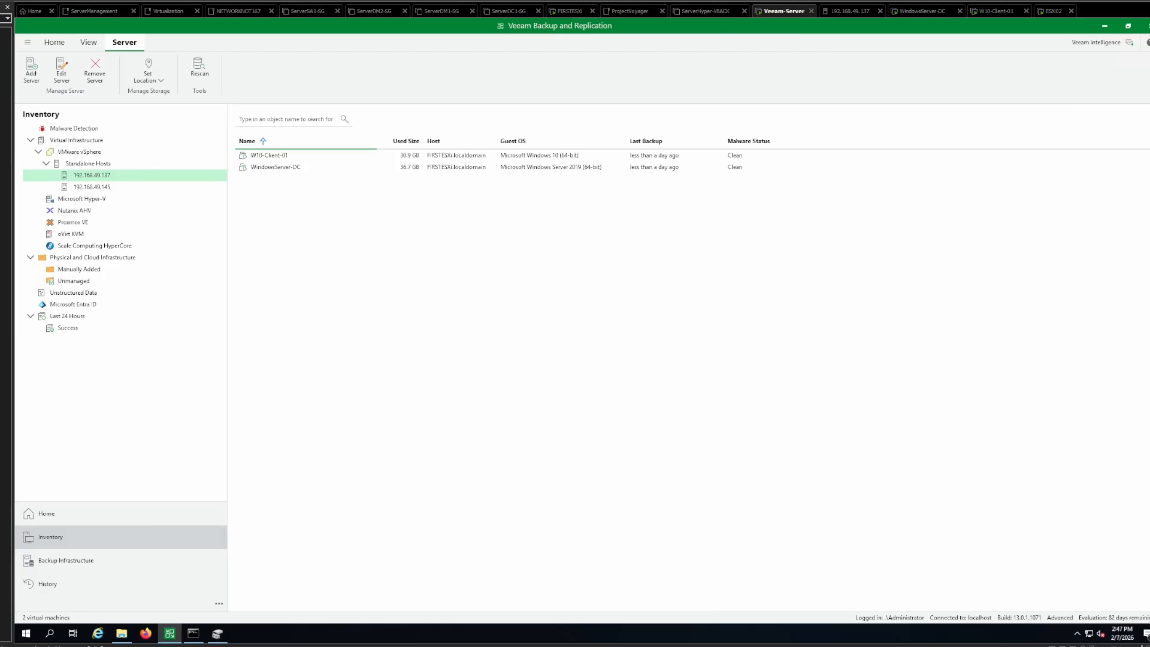
- Examine the backup repositories and the history of backup, replication, guest file restore and application item restore sessions
click(66, 561)
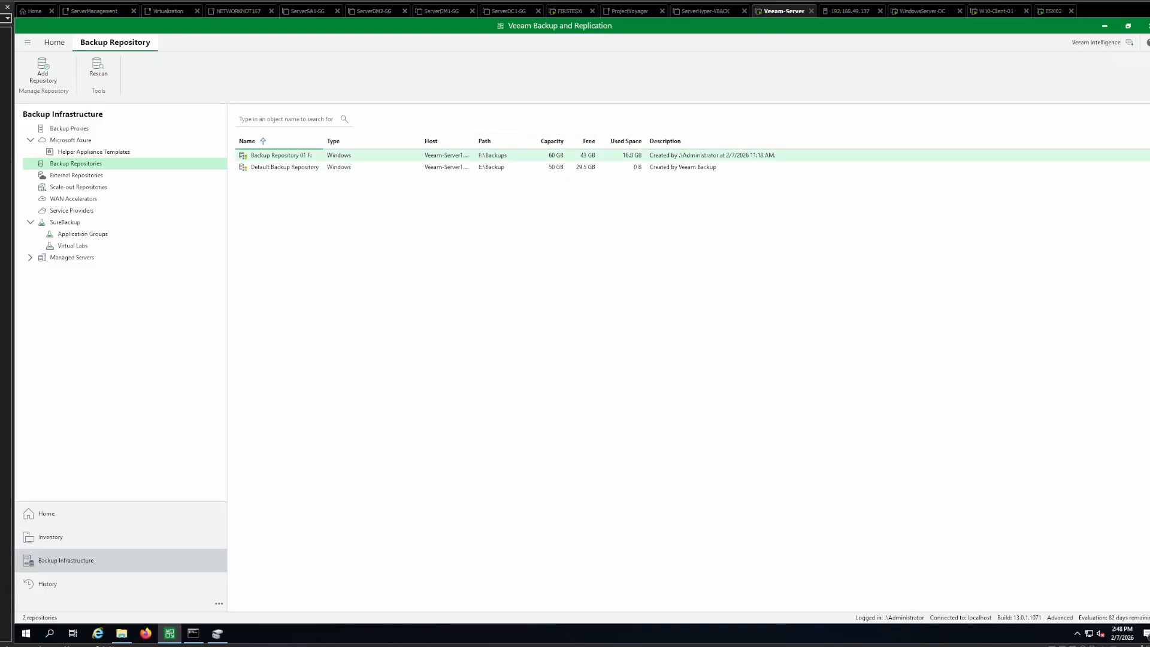
click(48, 585)
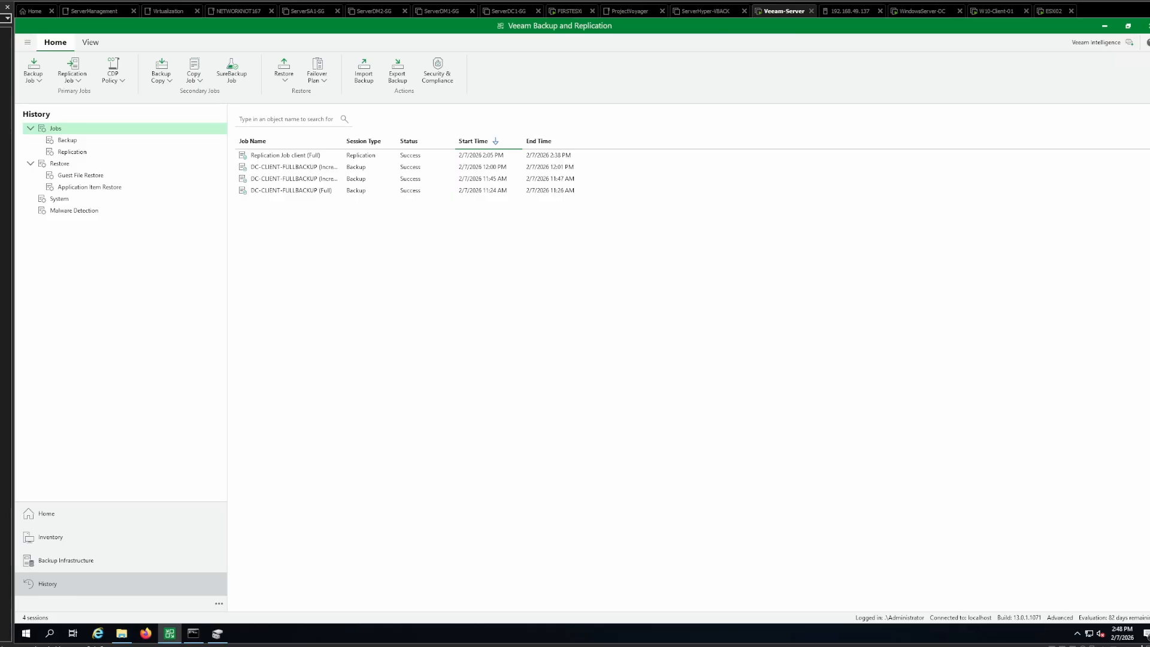
click(67, 141)
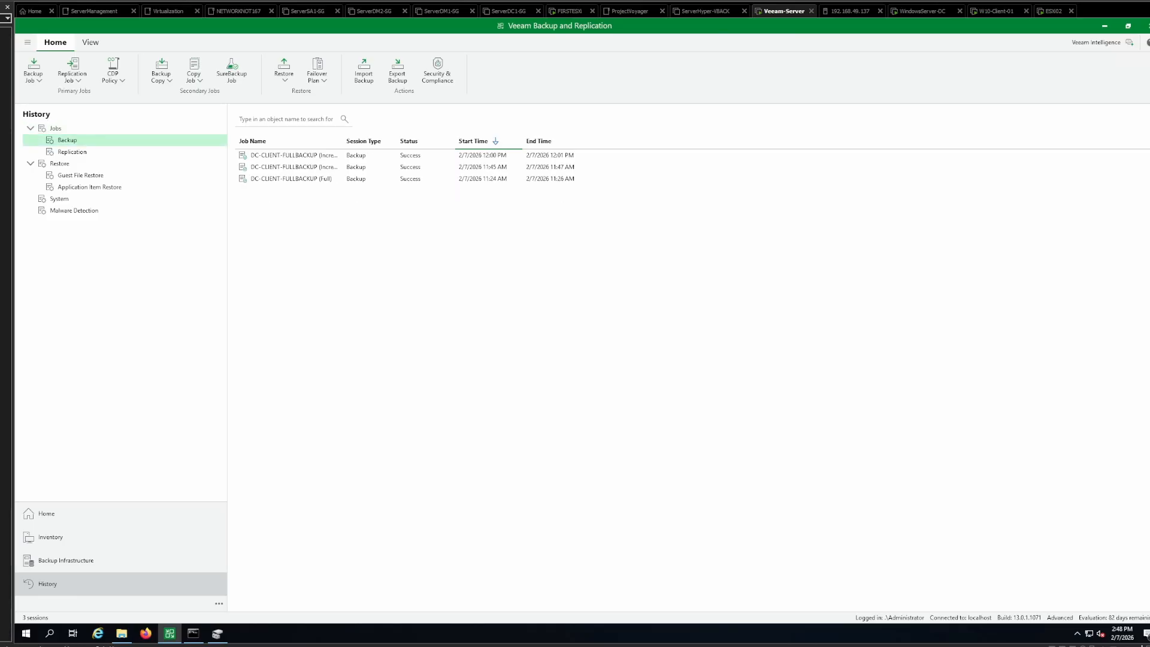
click(72, 151)
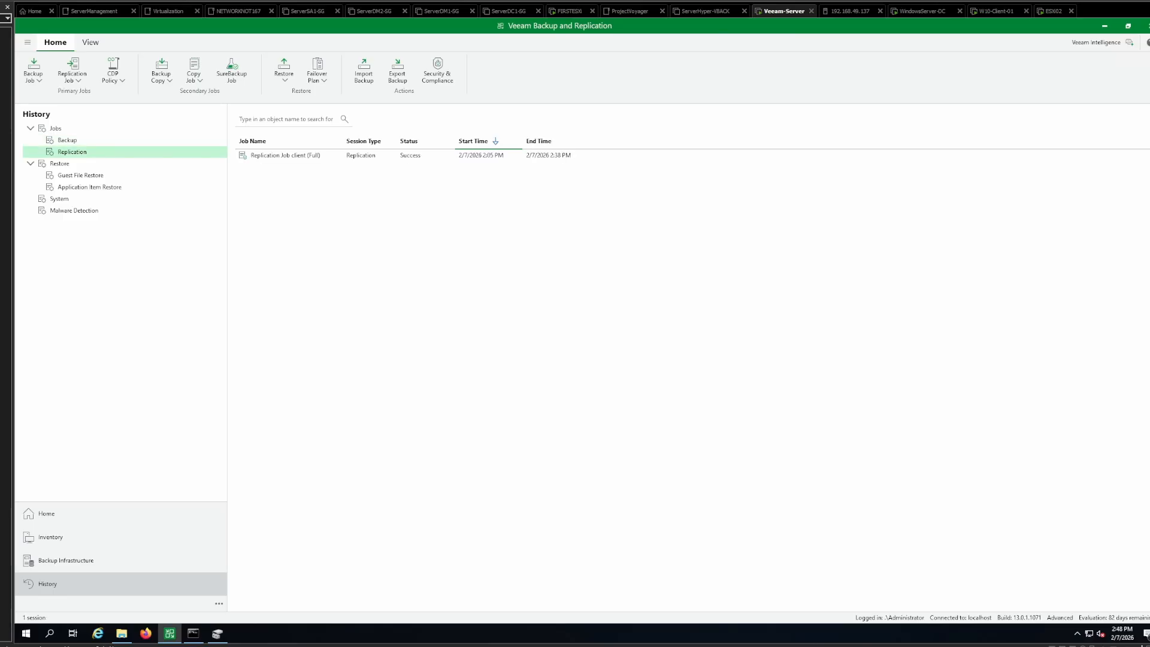
click(80, 176)
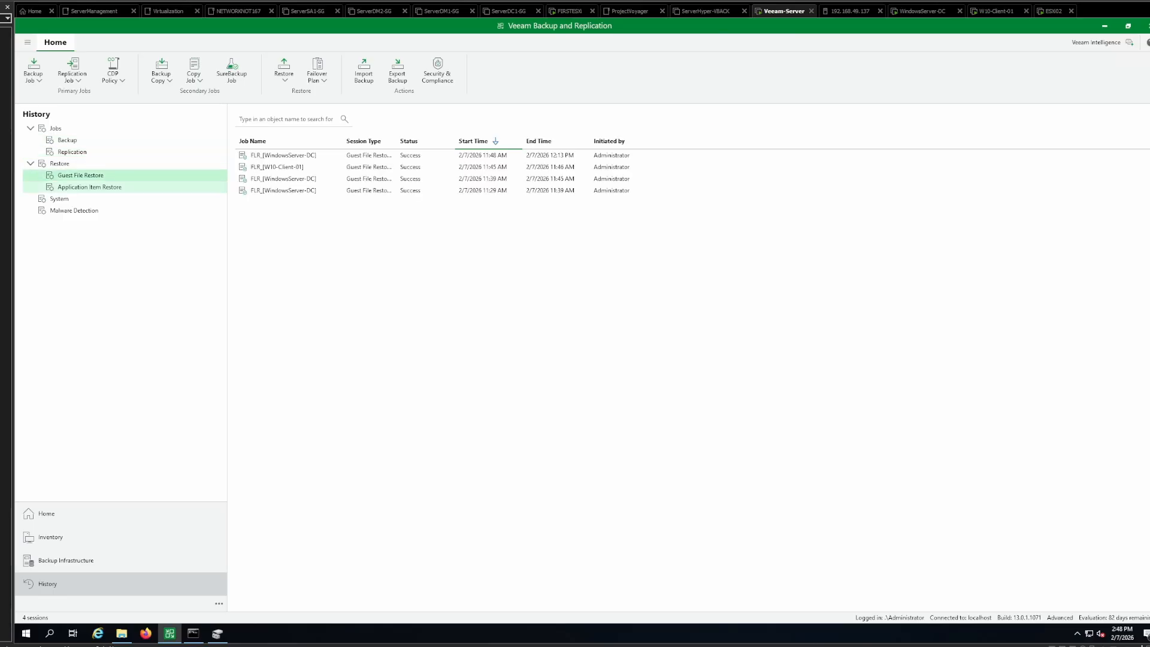
click(89, 187)
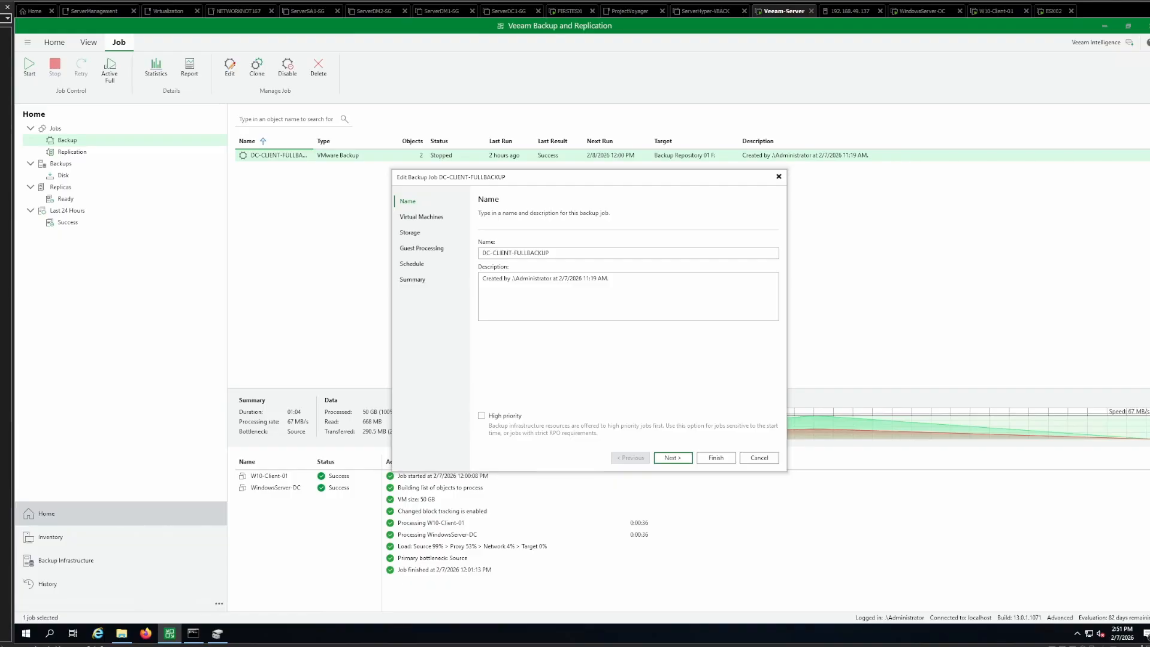
- Review the schedule and storage settings of the DC-CLIENT-FULLBACKUP job and its earlier sessions in the job history
click(412, 263)
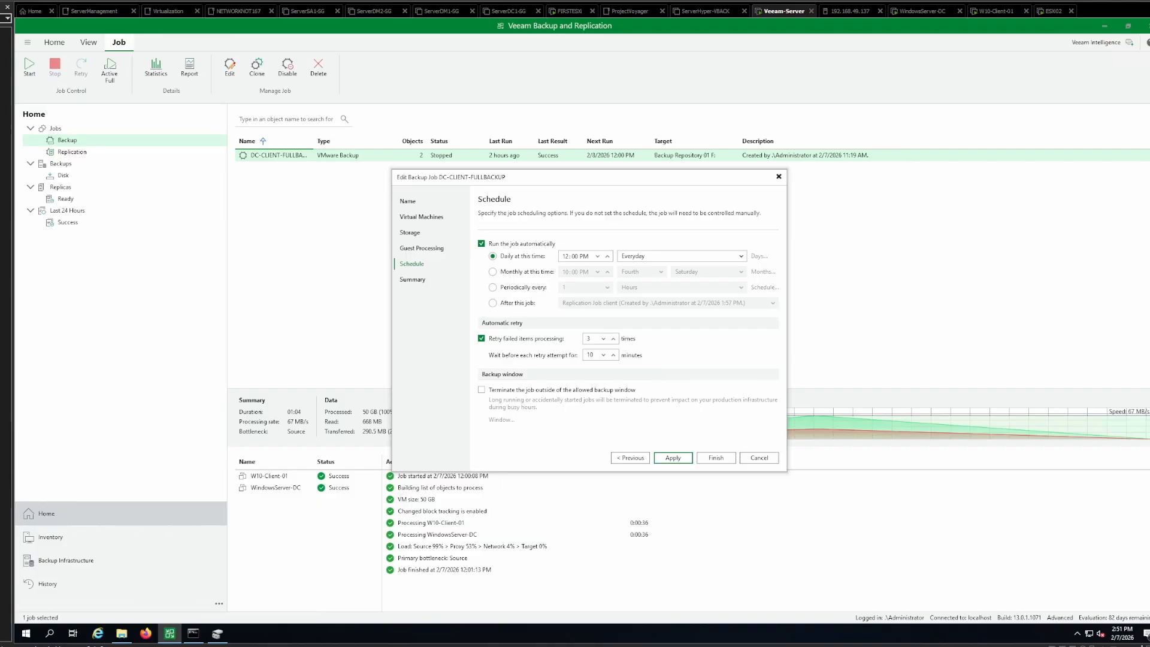
click(411, 233)
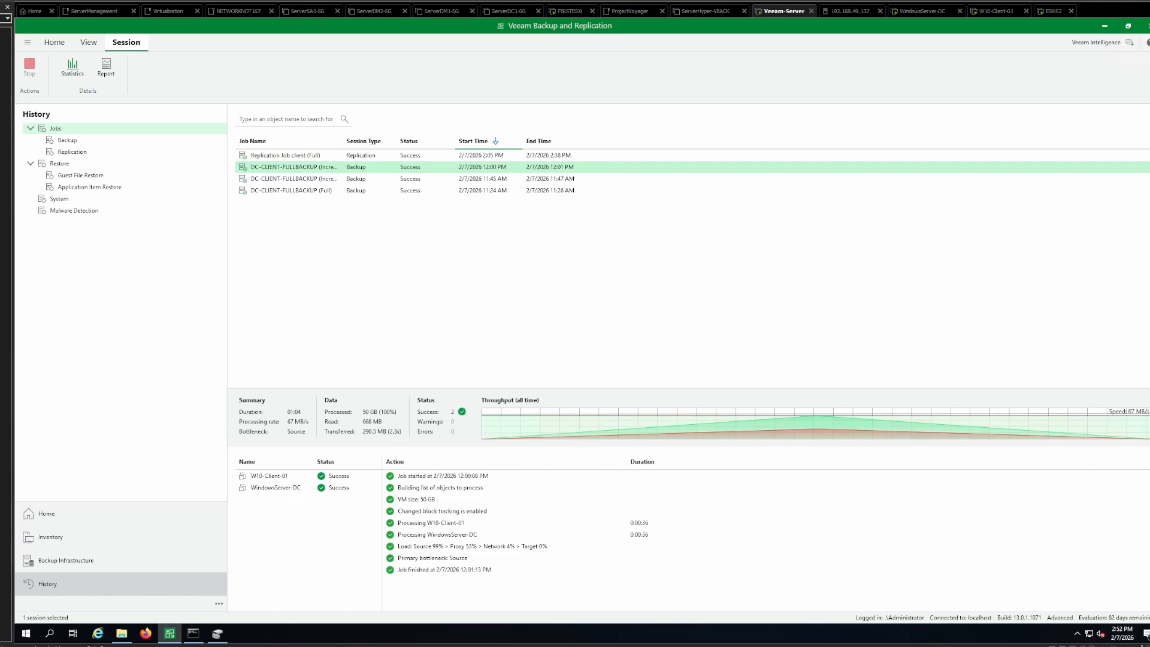
key(Down)
key(Down)
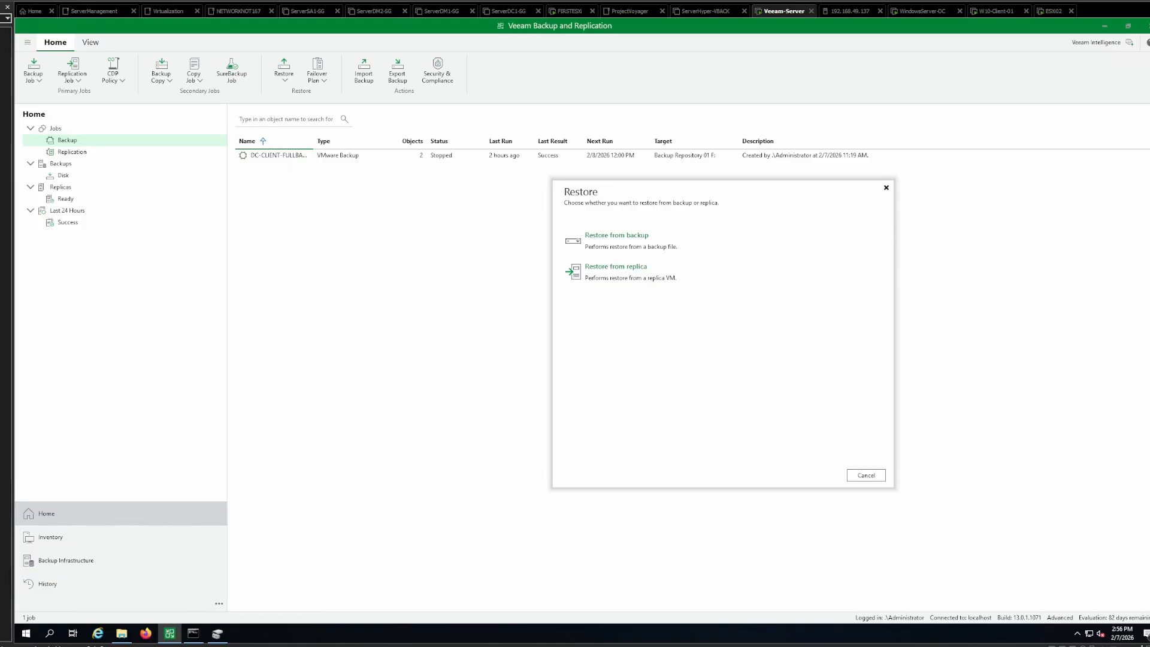
- Start a guest files restore from backup and choose WindowsServer-DC from the DC-CLIENT-FULLBACKUP job
click(617, 241)
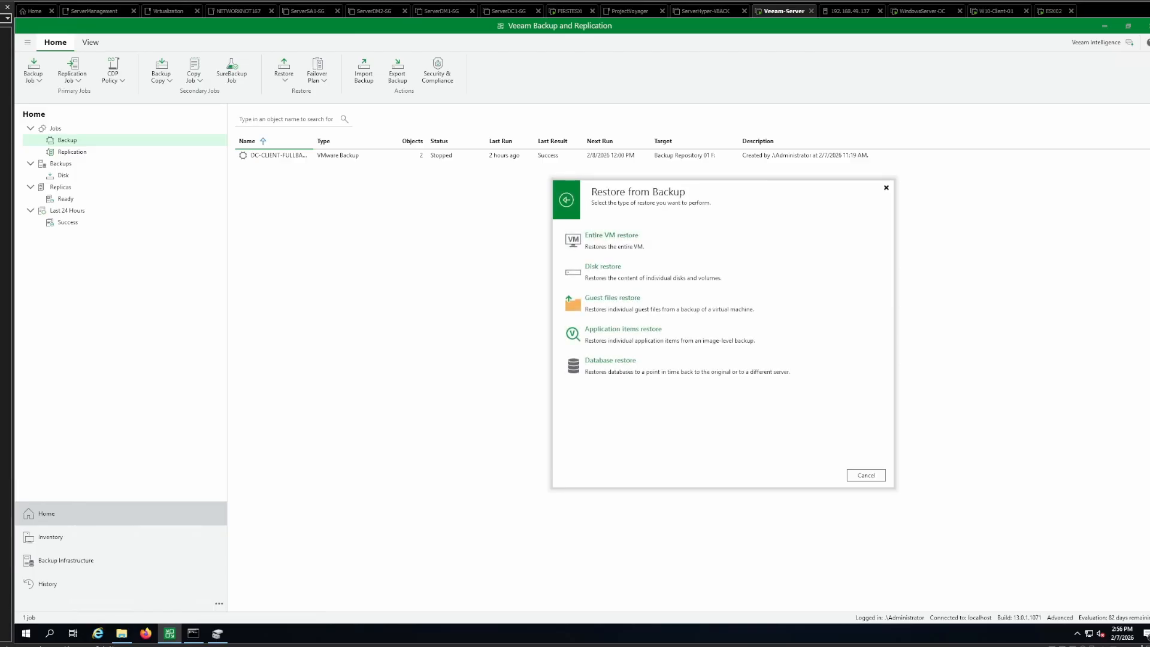
click(613, 299)
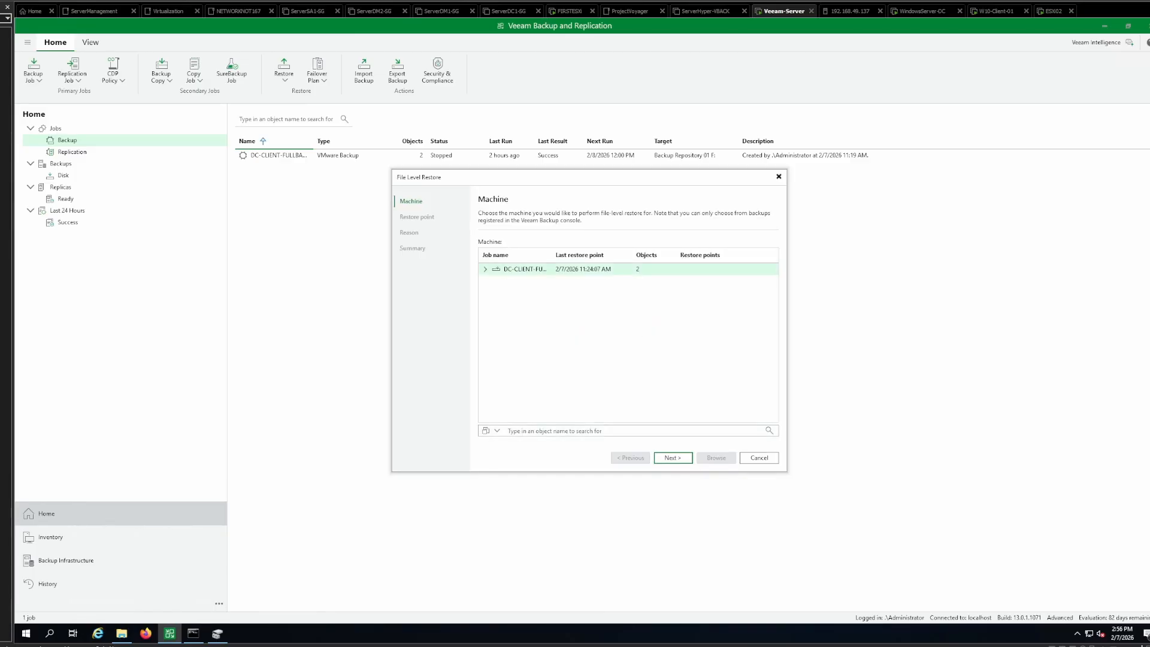
click(485, 269)
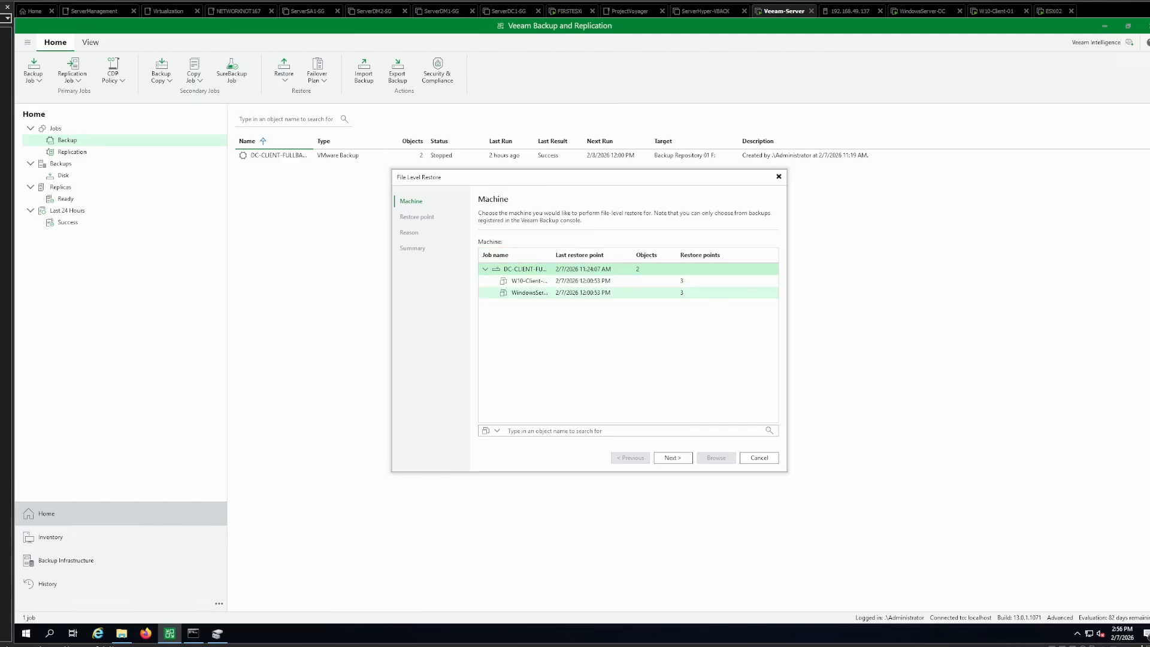
click(530, 293)
key(Return)
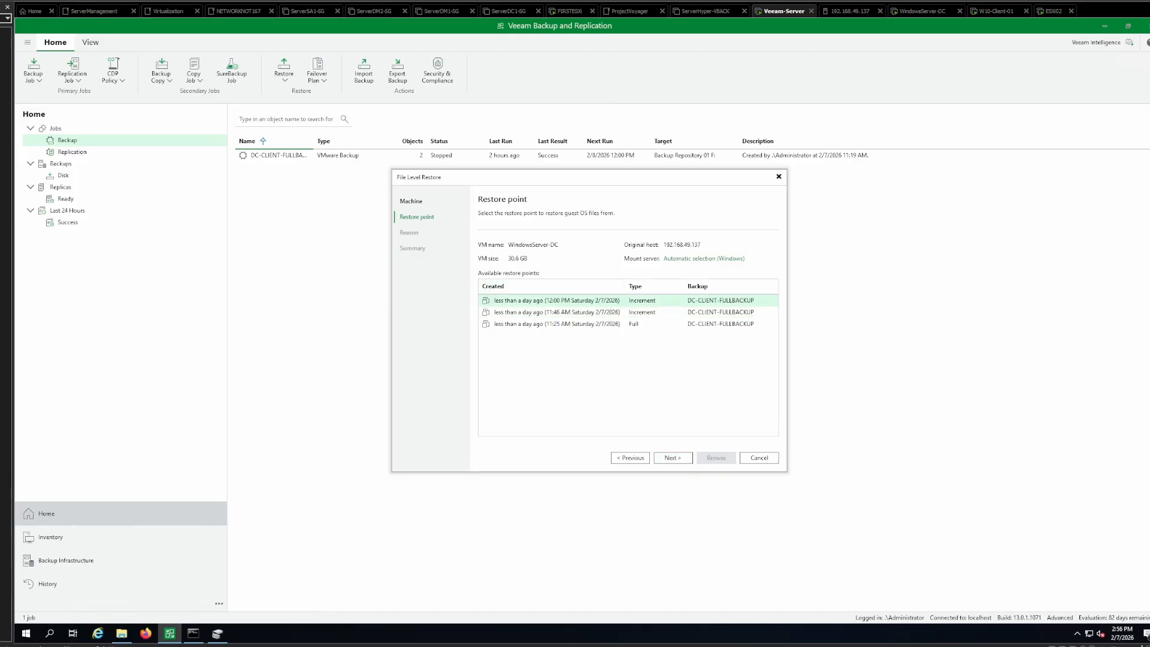
- Accept the 12:00 PM 2/7/2026 restore point, leave the reason blank and browse the backup's files
key(Return)
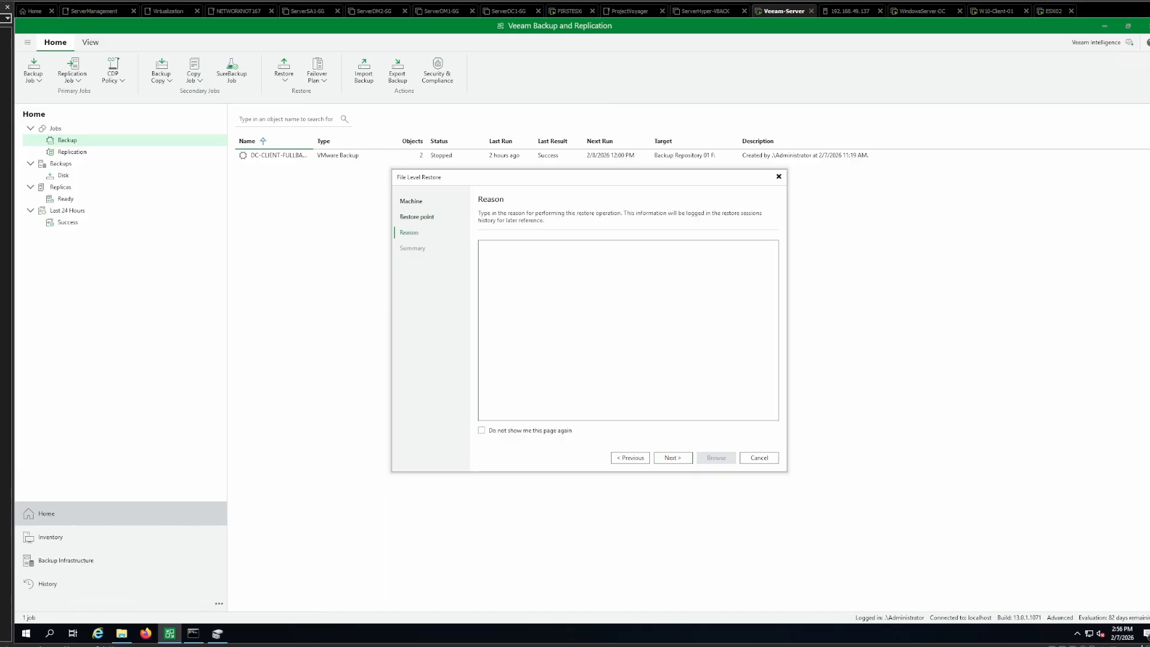
key(Return)
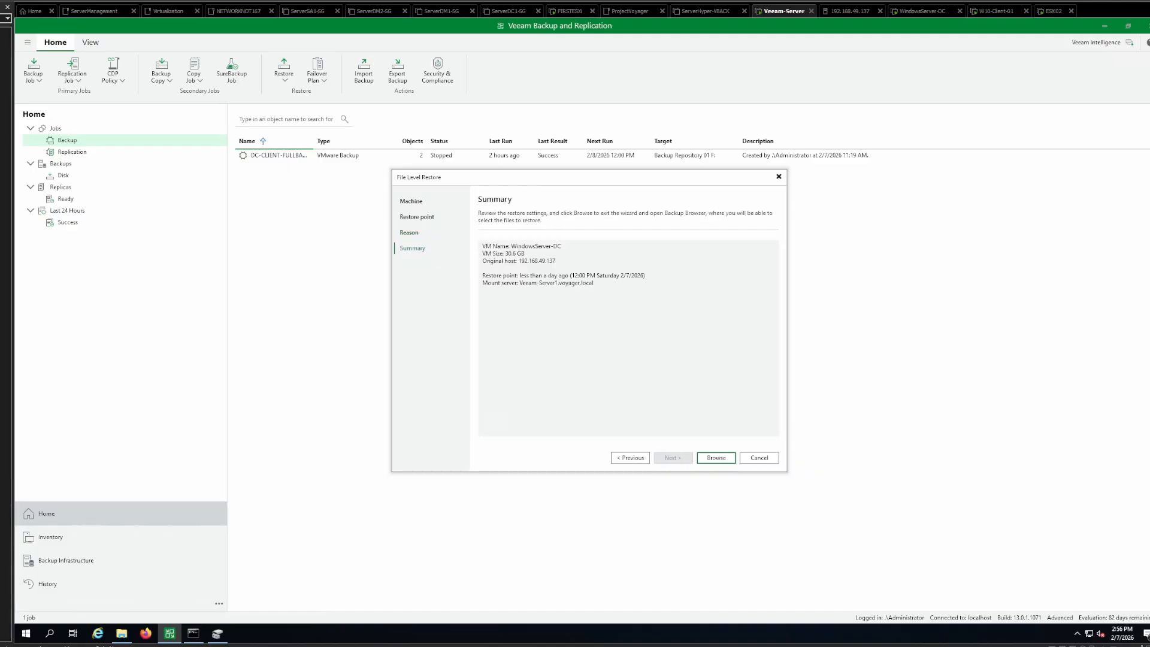
key(Return)
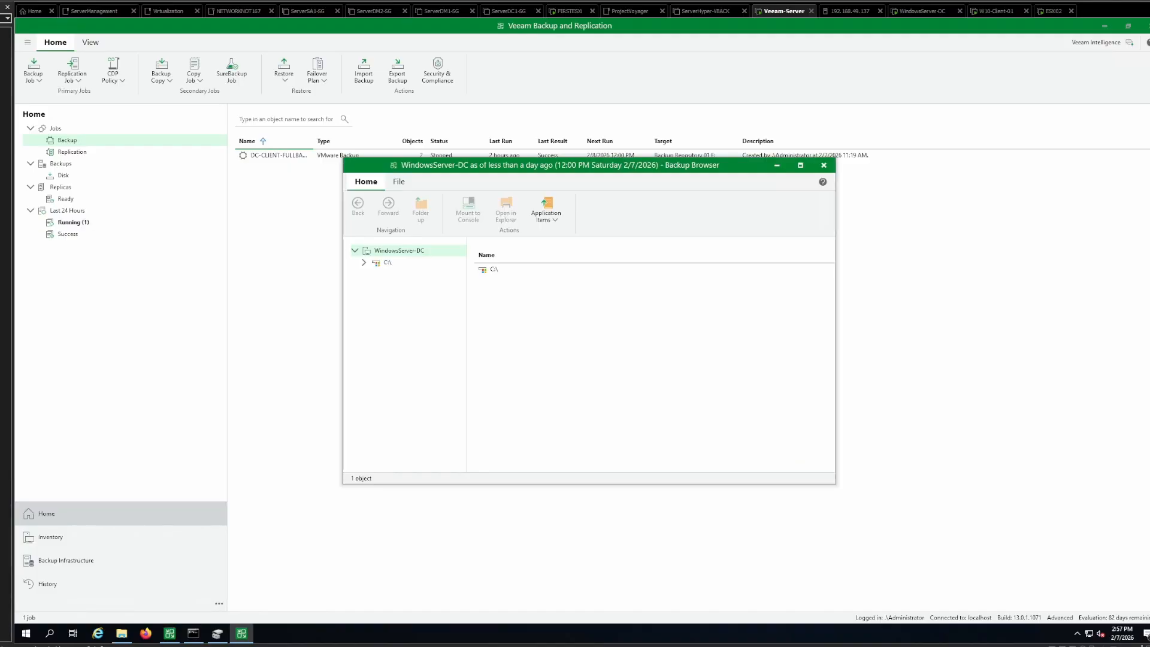
- Open the SUPERIMPORTANTFILES folder on the backup's C: drive
click(354, 250)
click(355, 250)
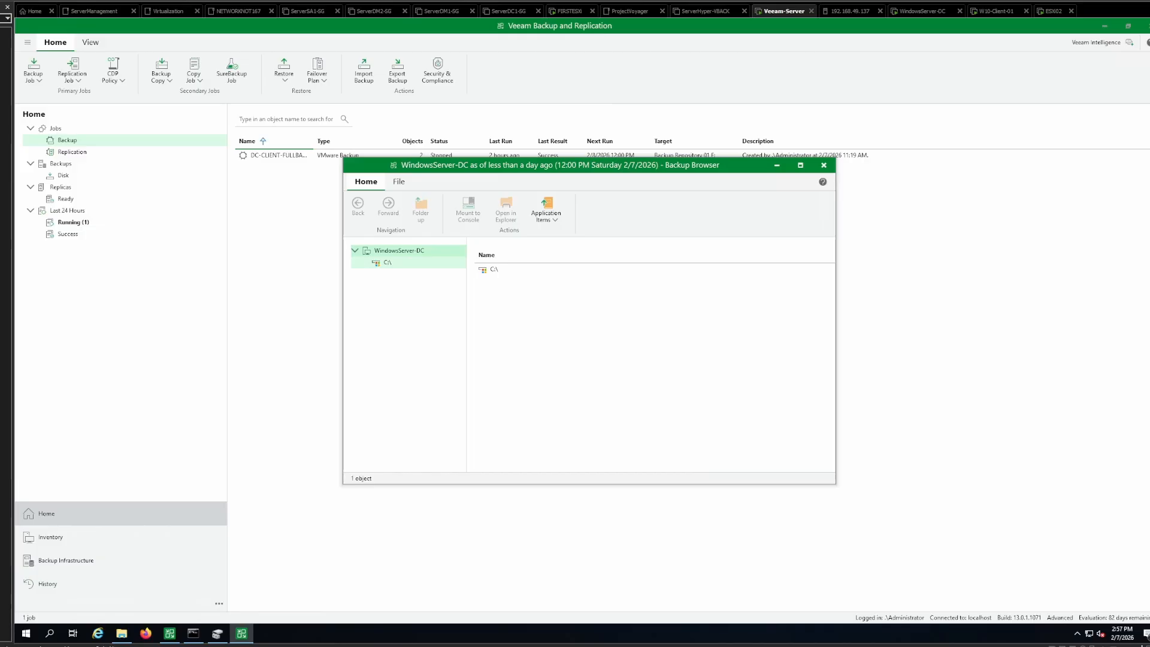
click(364, 263)
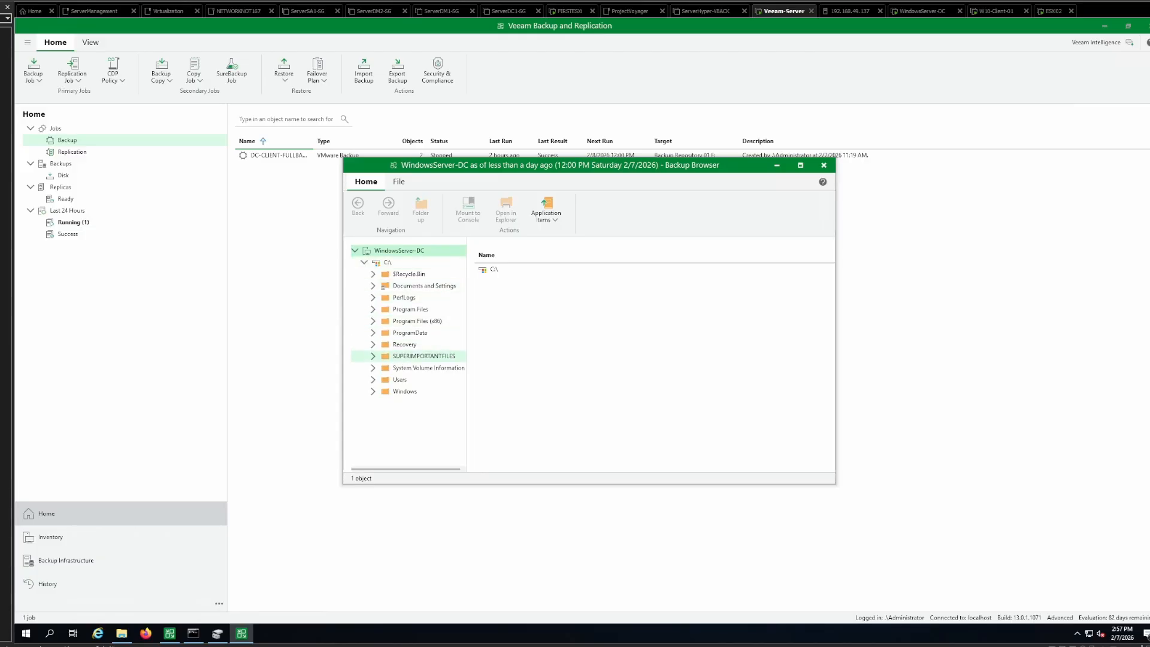
click(424, 357)
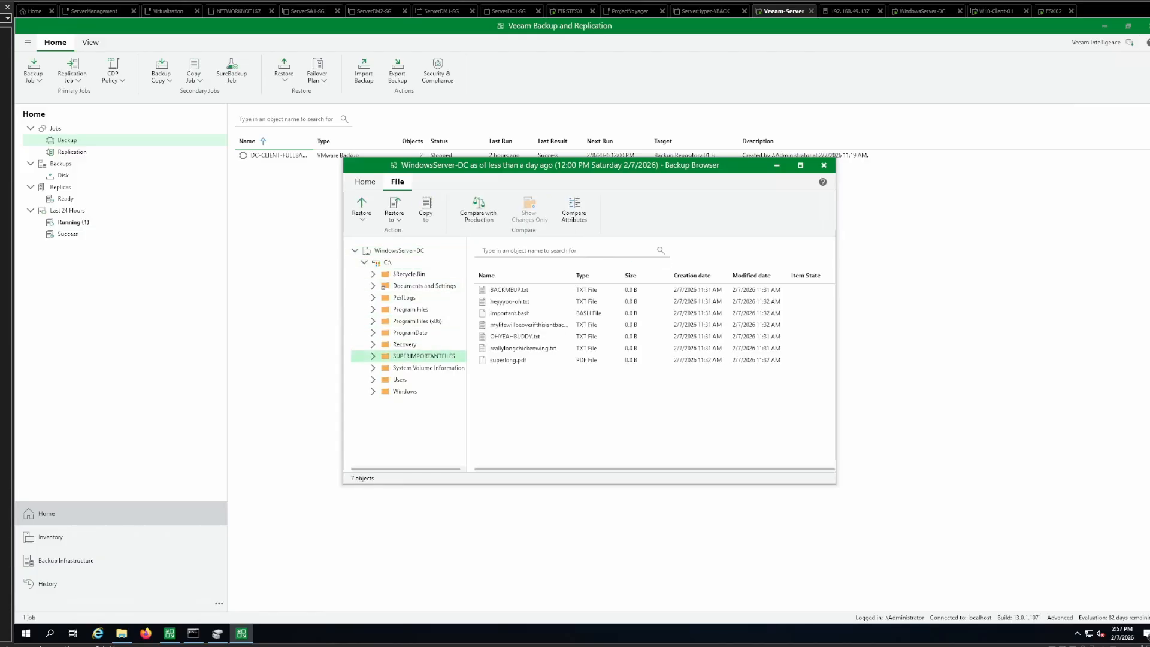
- Restore the SUPERIMPORTANTFILES folder to another location with overwrite, choosing WindowsServer-DC on host 192.168.49.137 as the target machine
click(394, 210)
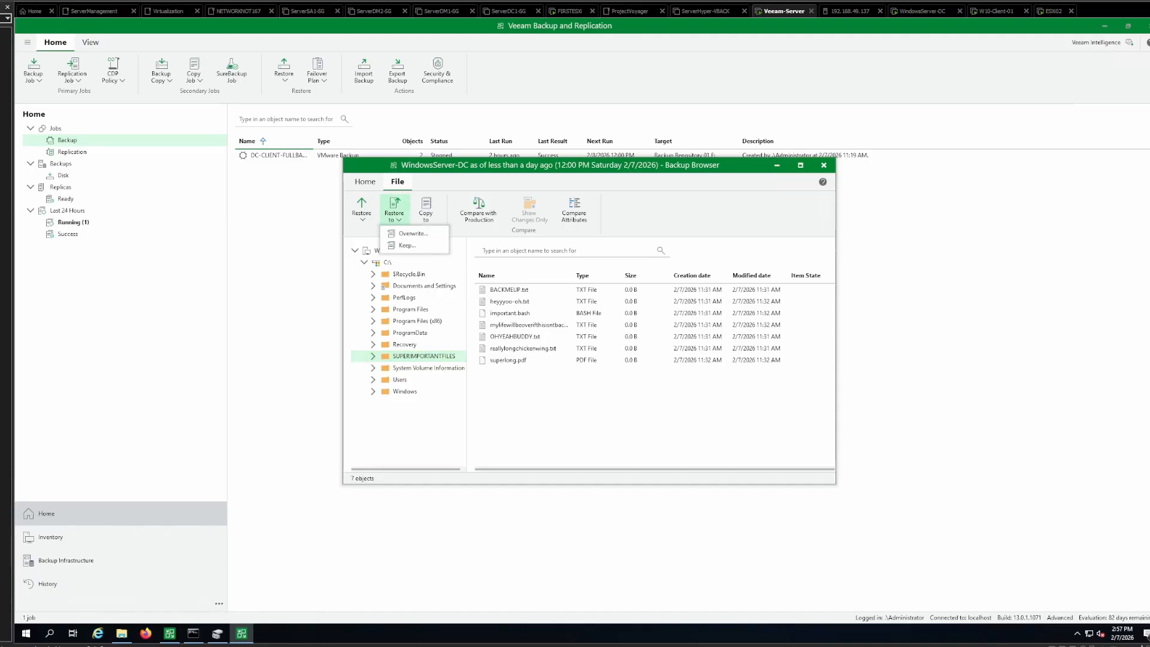
click(414, 233)
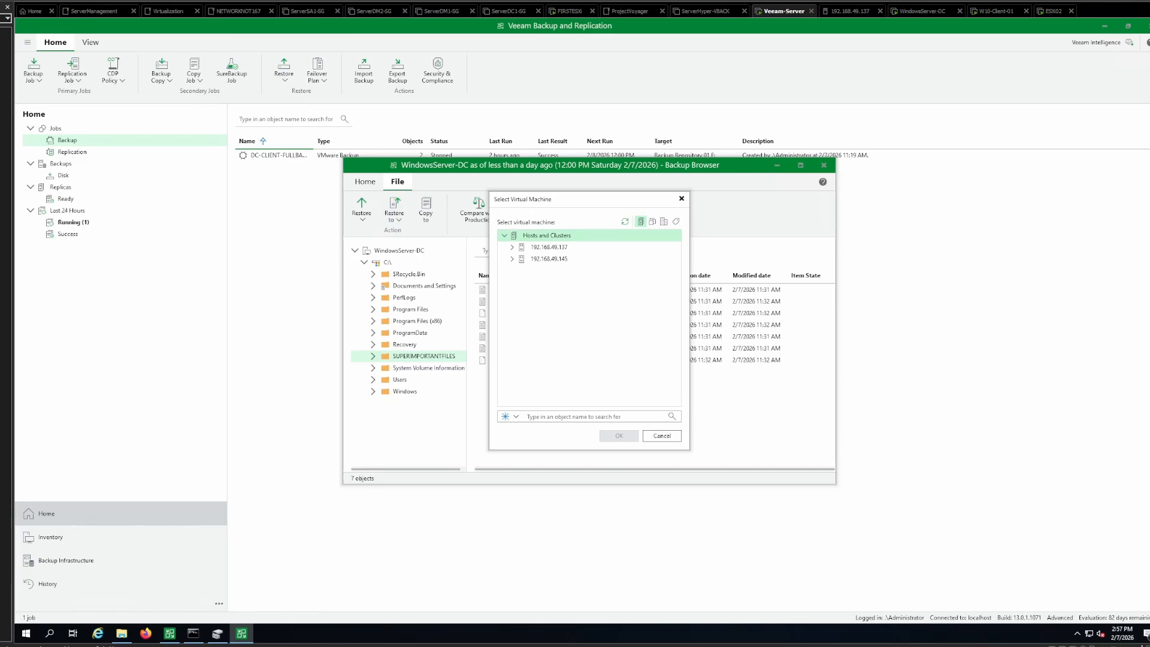
click(513, 247)
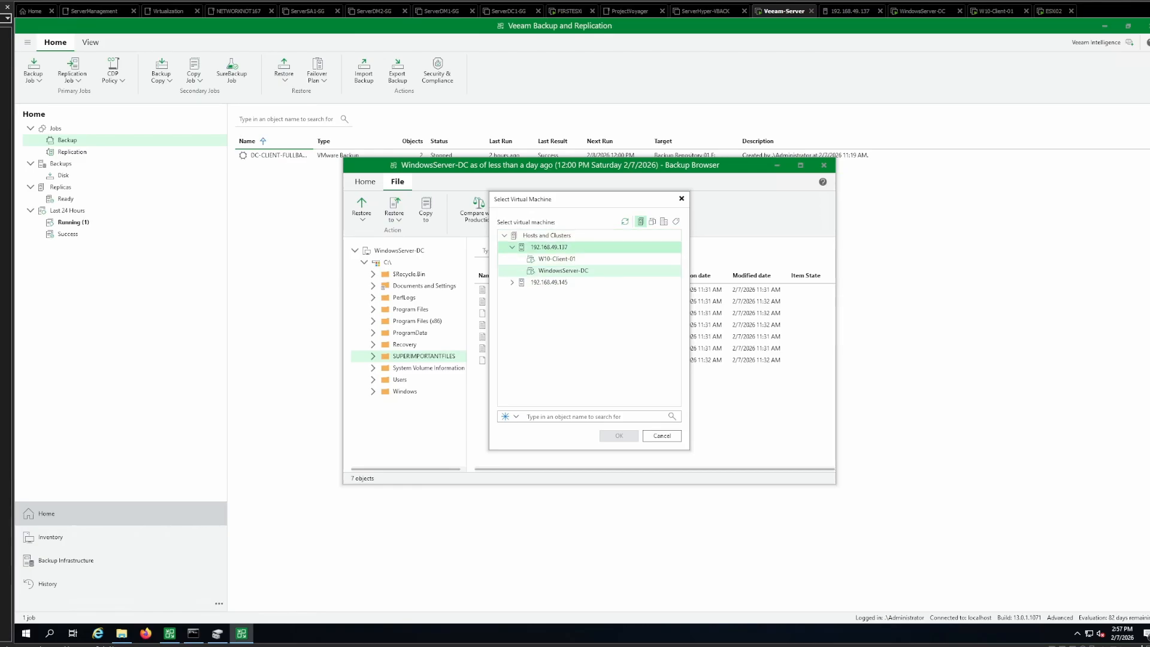
click(563, 271)
key(Return)
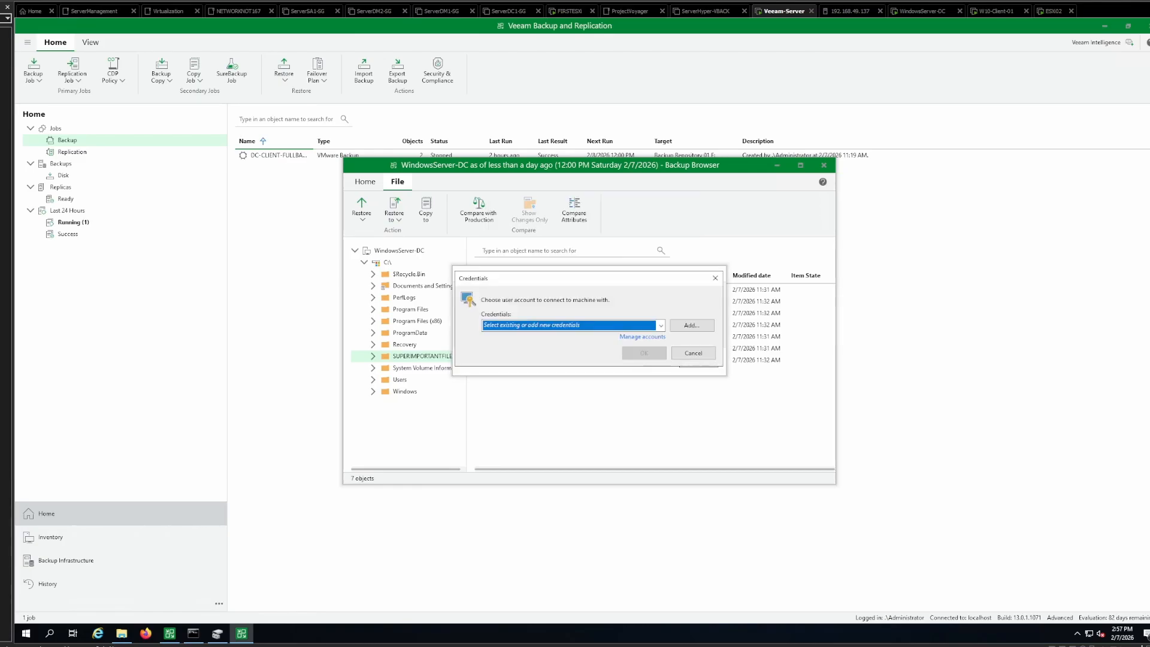
- Switch to the WindowsServer-DC virtual machine and delete the SUPERIMPORTANTFILES folder from Local Disk (C:)
click(926, 11)
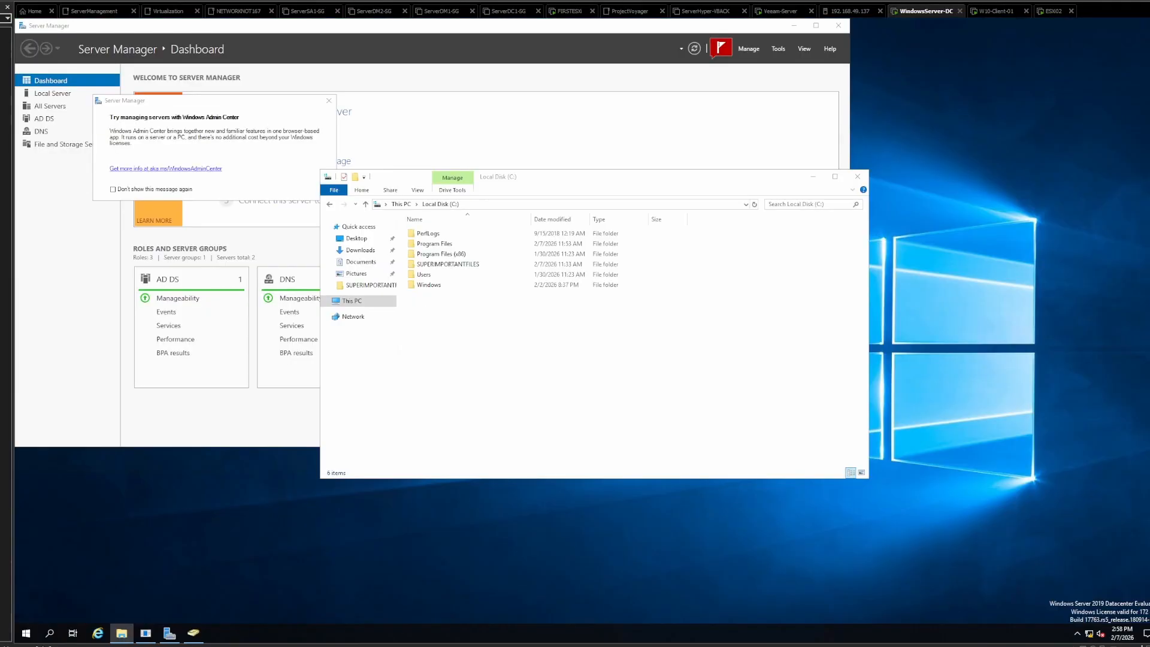
click(451, 265)
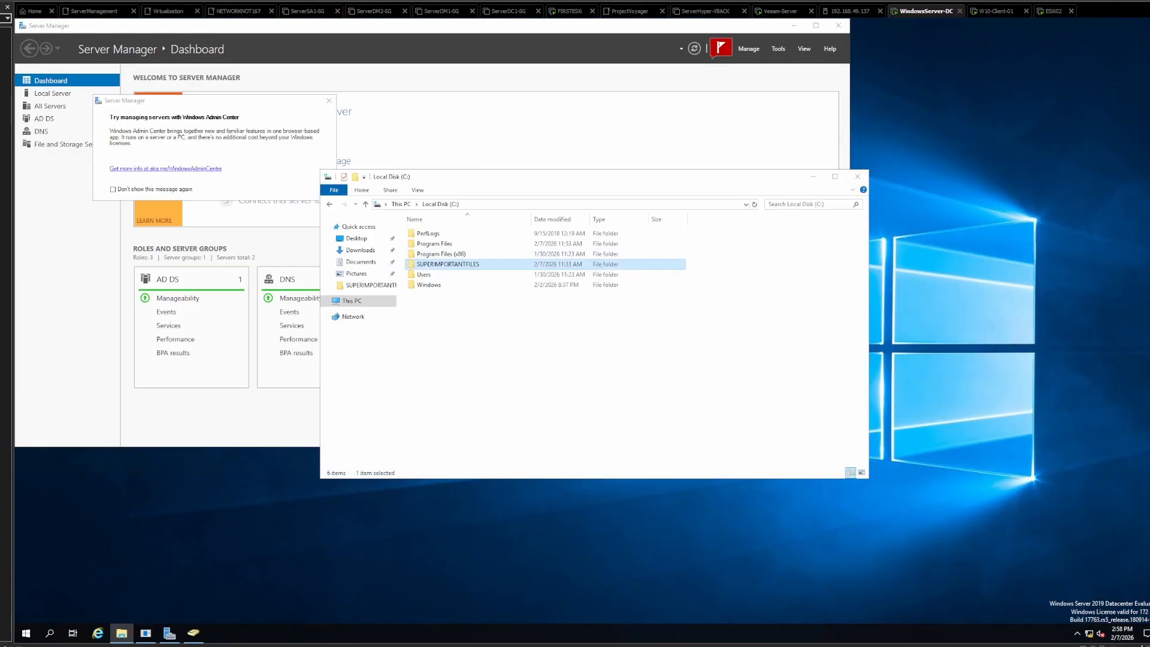
right_click(450, 264)
click(477, 403)
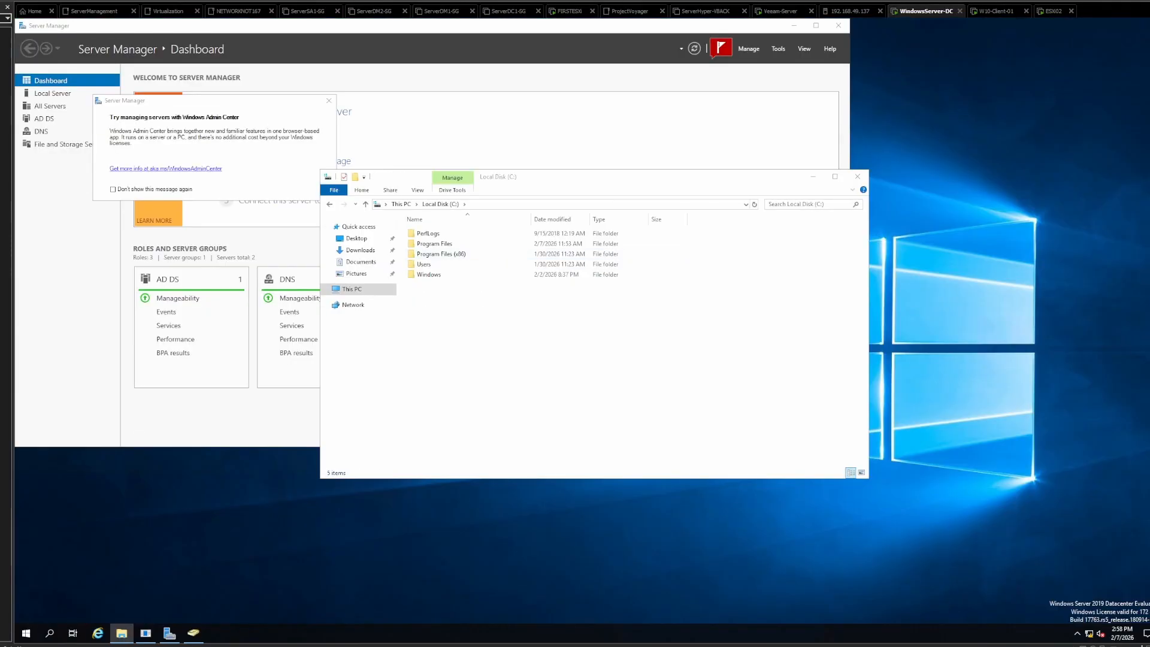
- Move the Server Manager window off the desktop's Recycle Bin and empty the bin
drag(162, 28, 380, 86)
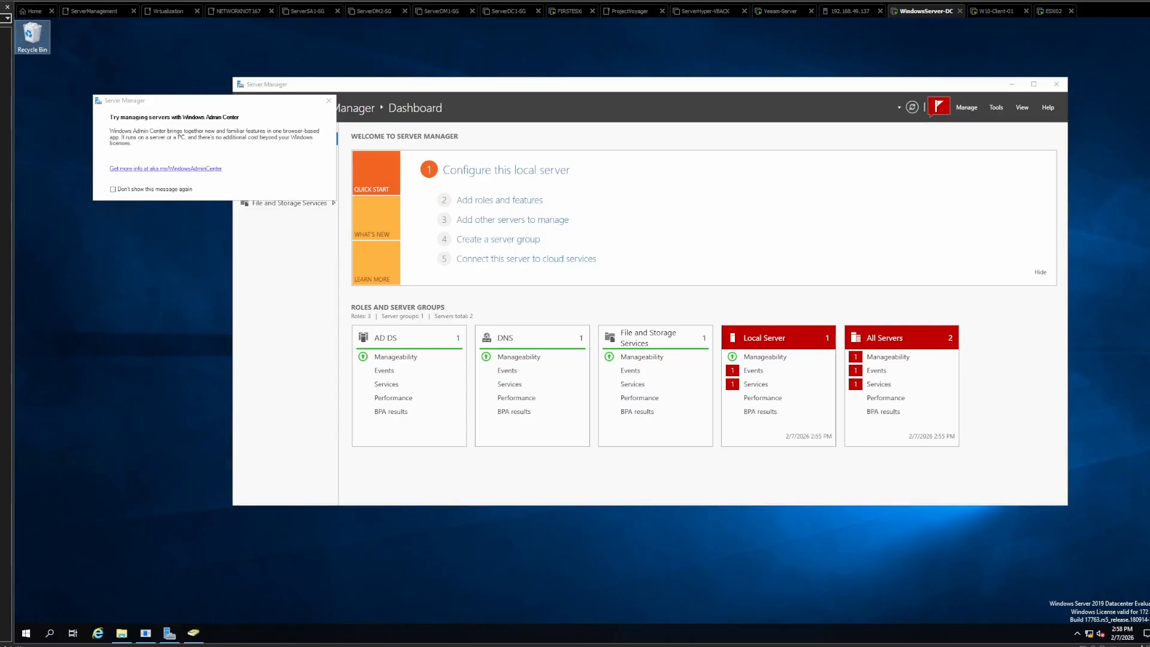
right_click(37, 40)
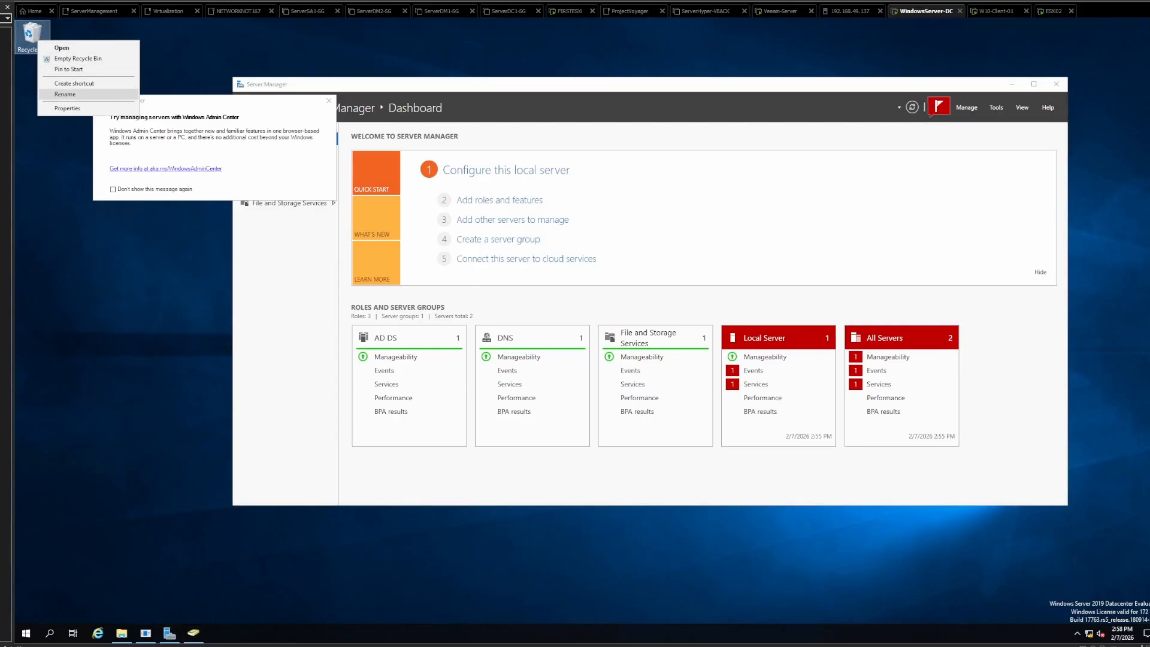
click(78, 58)
key(Return)
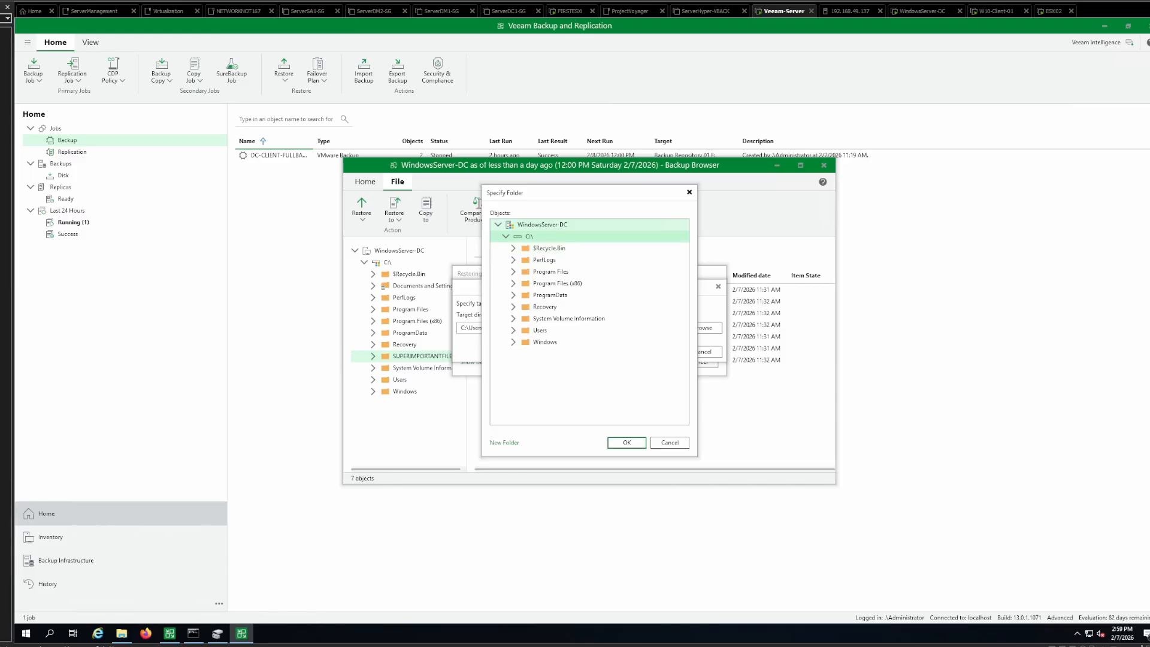
- In Veeam Backup and Replication, set C:\ on WindowsServer-DC as the restore destination and run the restore
click(626, 442)
click(660, 351)
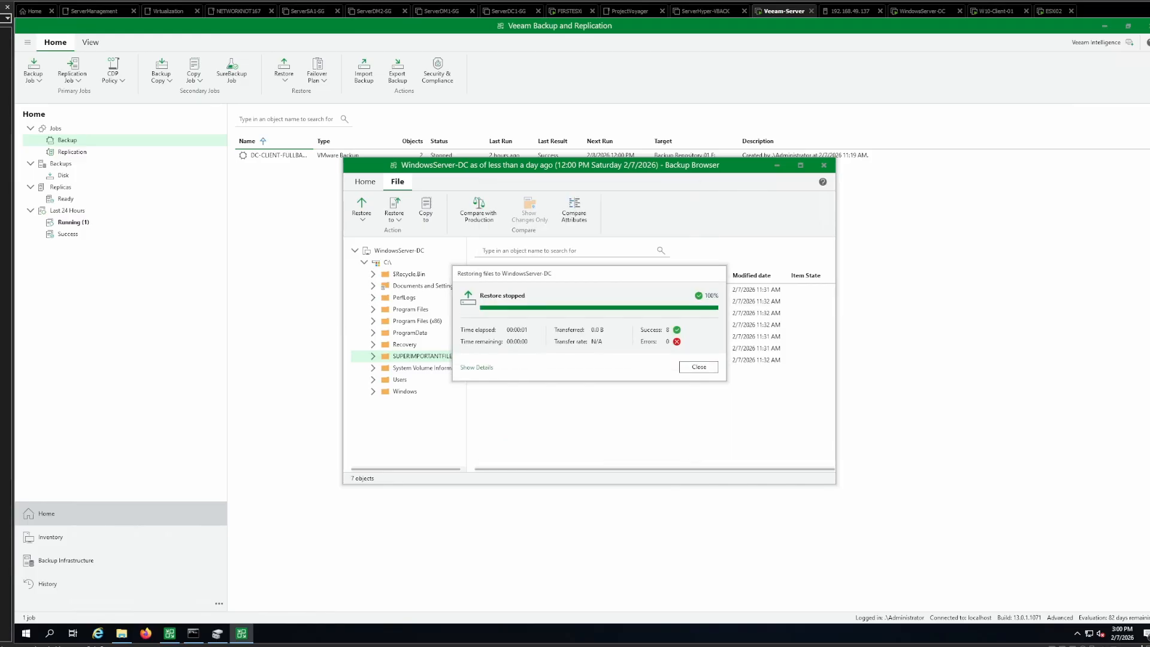
- Switch to the WindowsServer-DC virtual machine and check the files inside SUPERIMPORTANTFILES on Local Disk (C:)
click(923, 11)
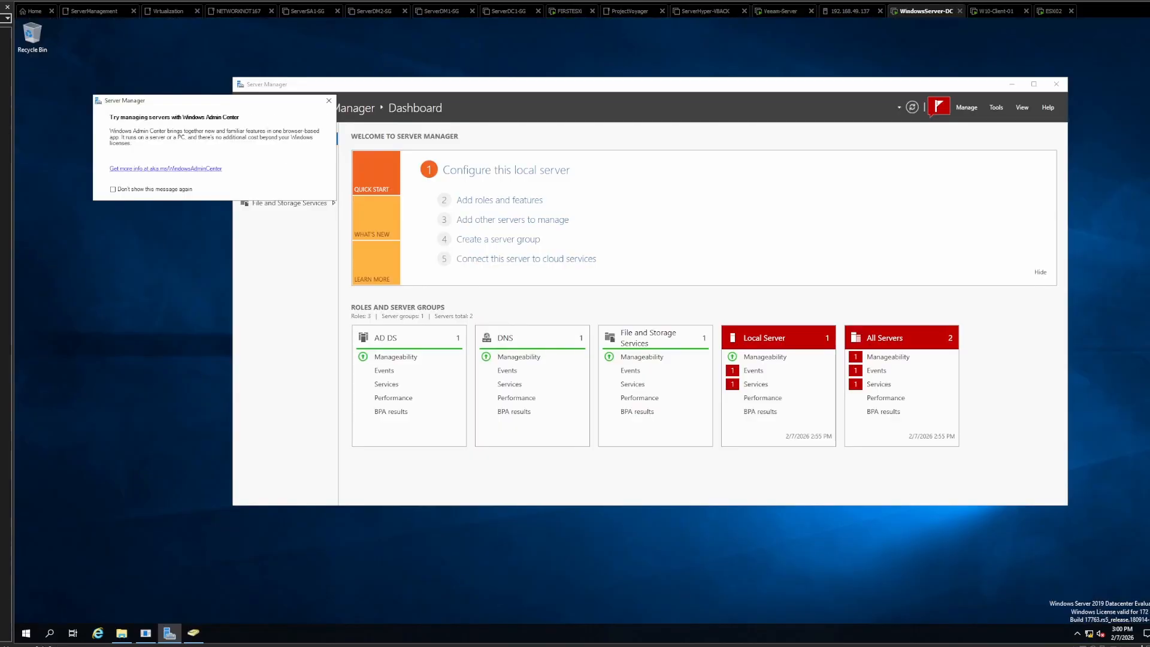
click(121, 633)
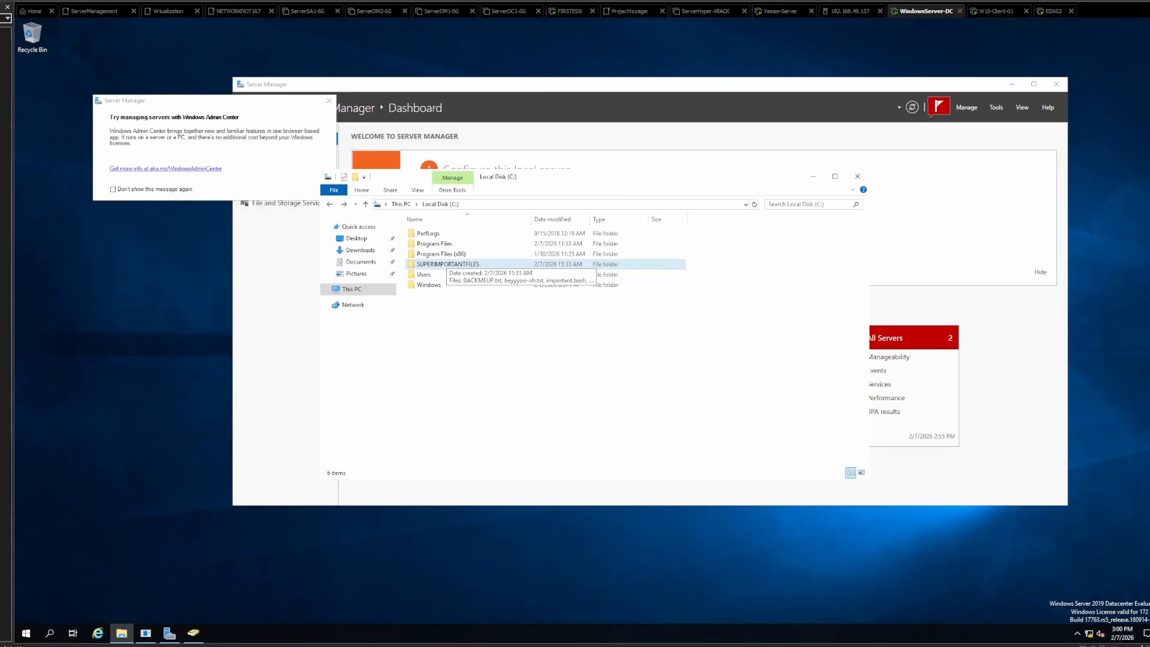
double_click(448, 264)
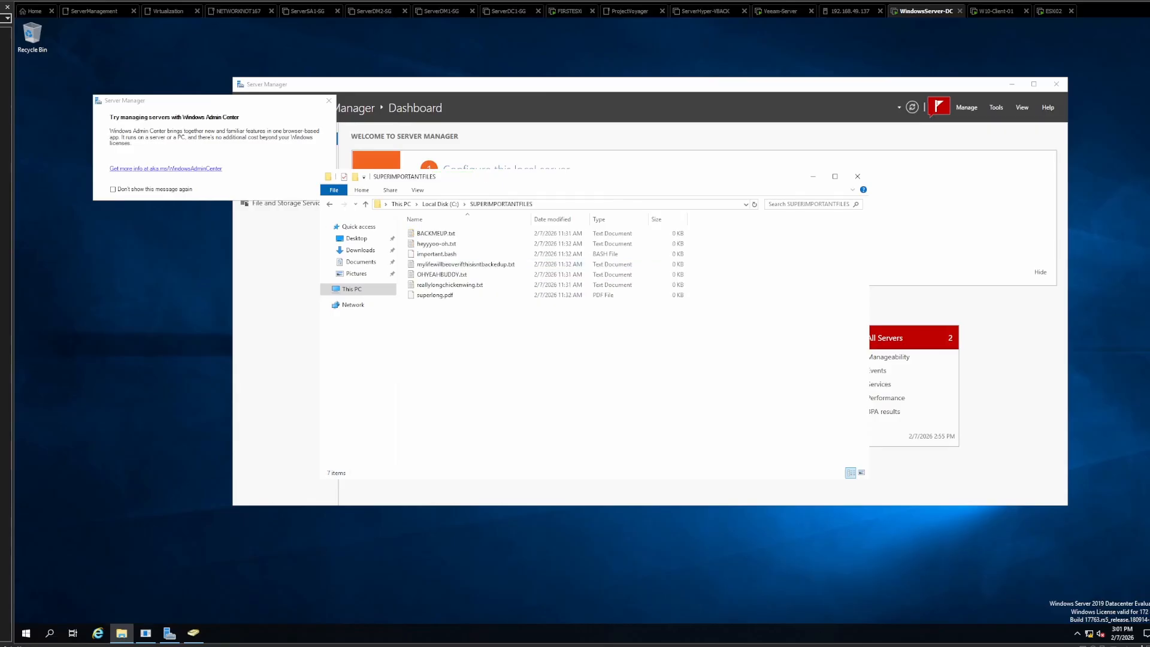
drag(451, 324, 452, 231)
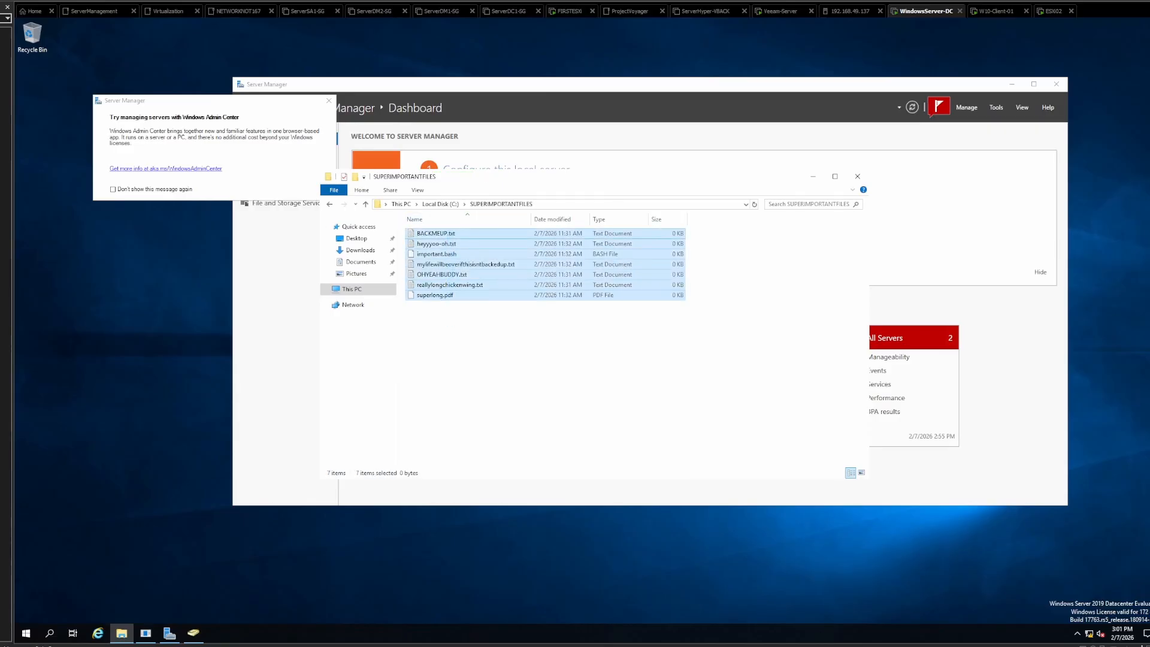
key(alt+Up)
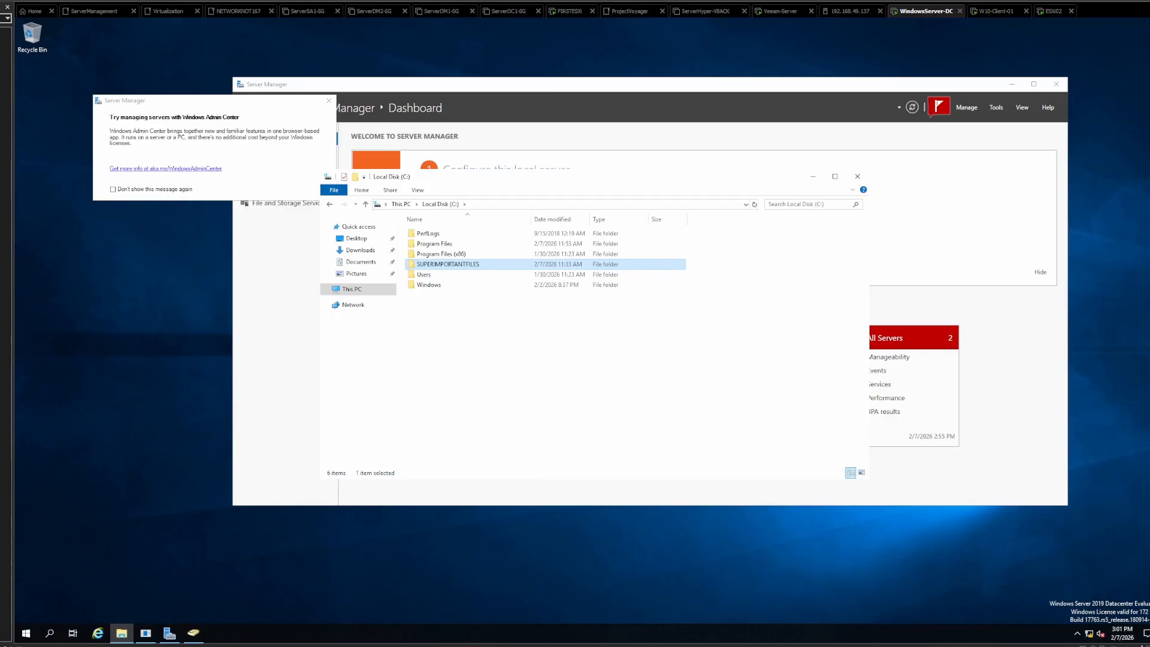
key(Return)
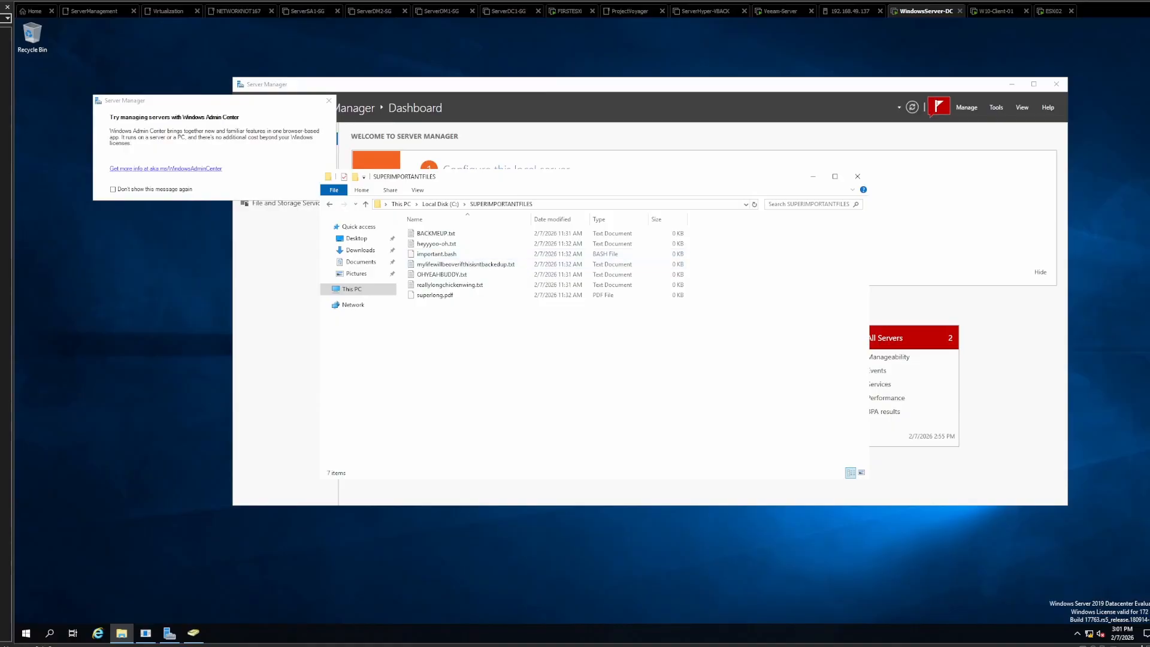
- In Active Directory Users and Computers, delete TestGroup1, TestGroup2, TestUser One and TestUser Two from the Users container of voyager.local
click(193, 633)
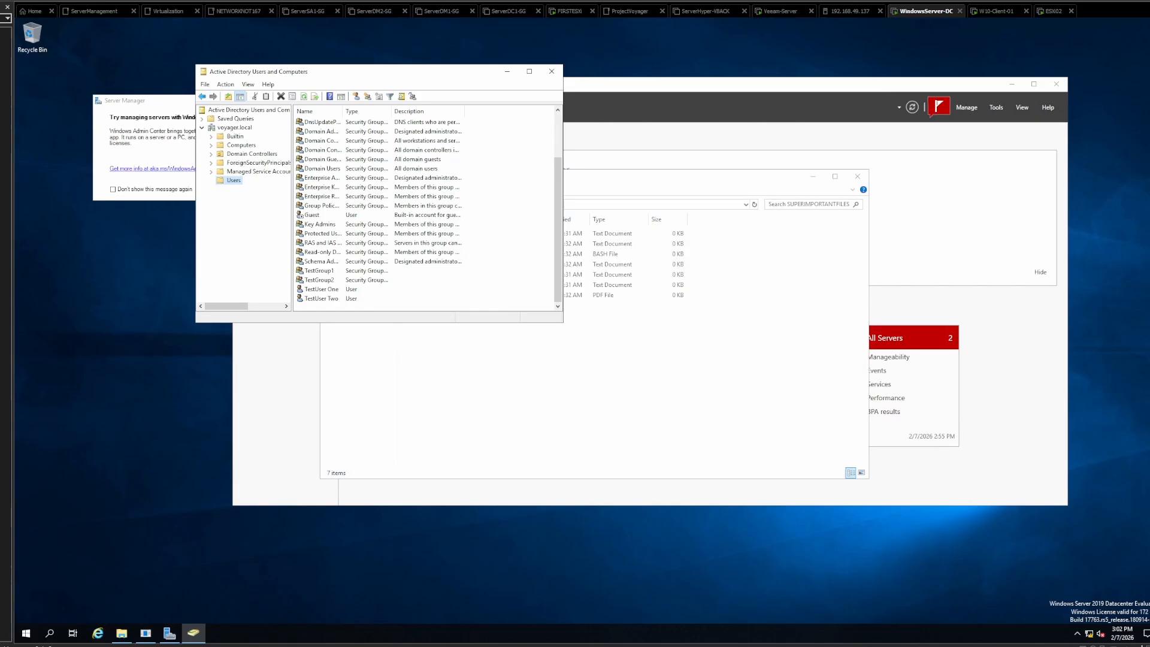
click(319, 271)
click(320, 280)
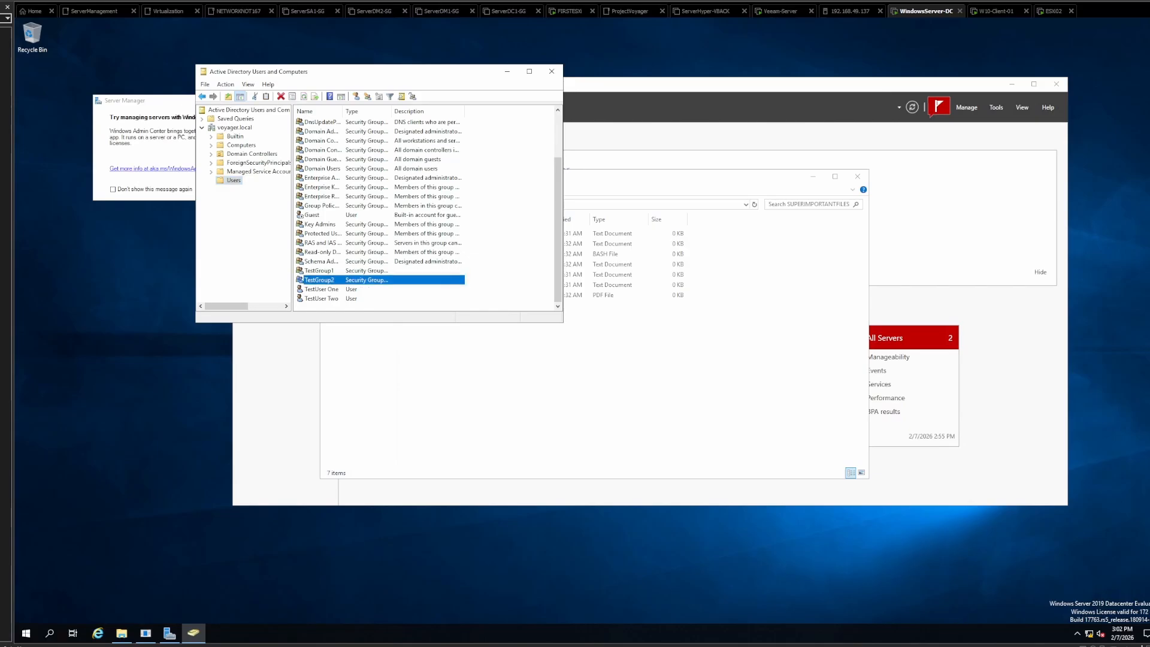
click(321, 289)
click(321, 298)
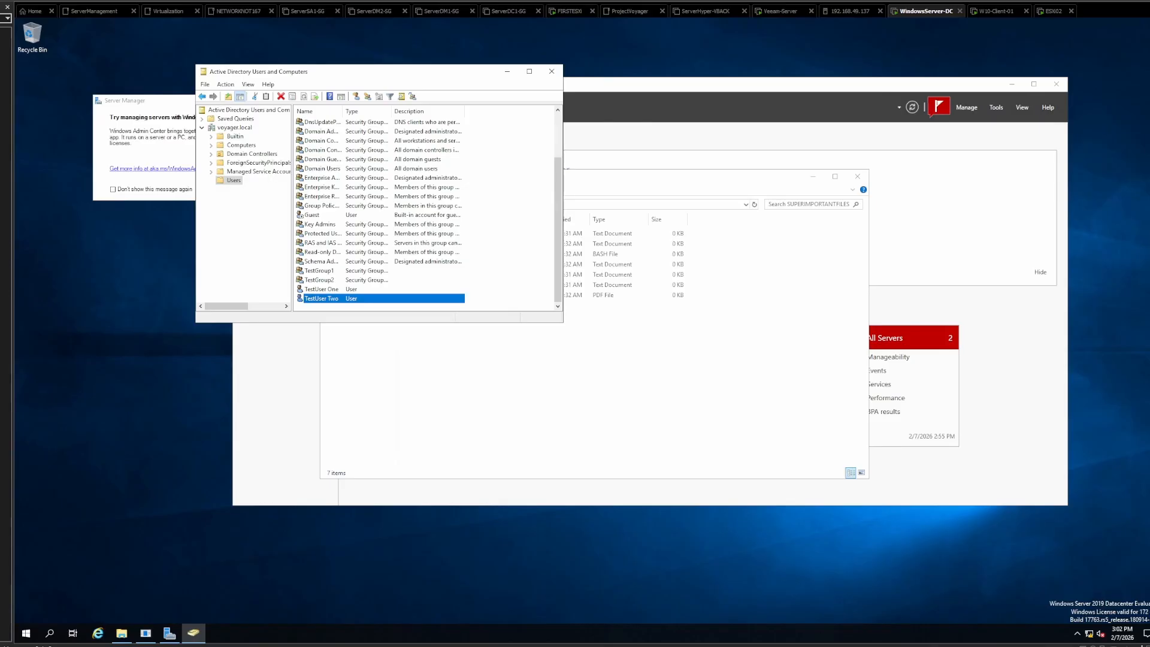
right_click(324, 299)
click(377, 408)
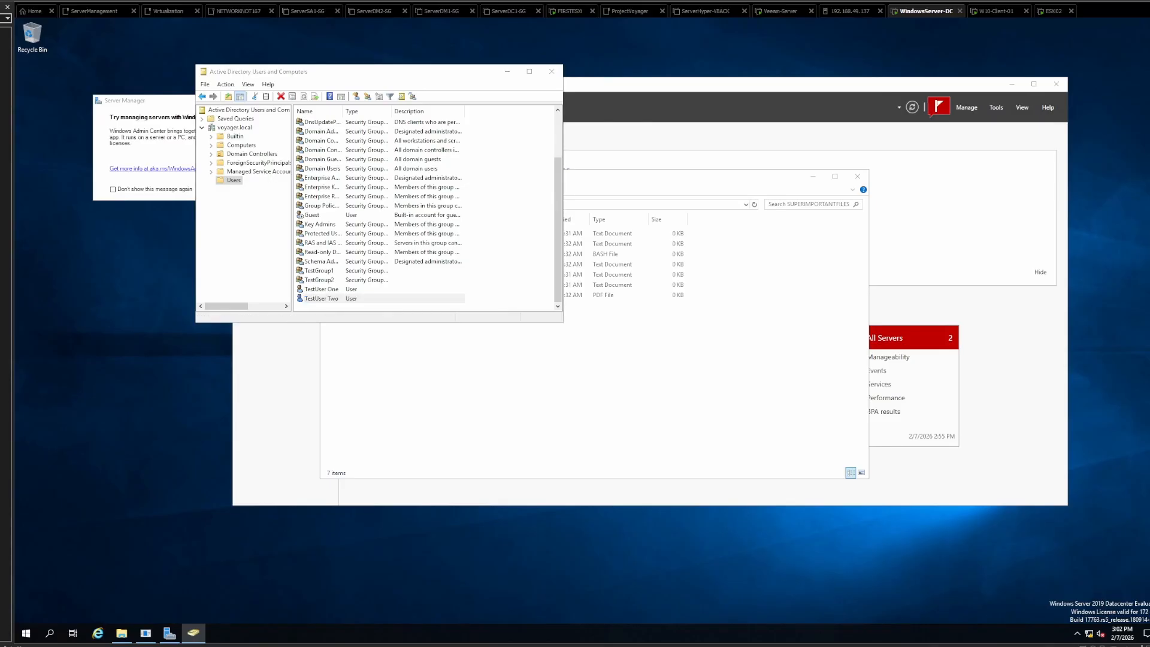
click(622, 360)
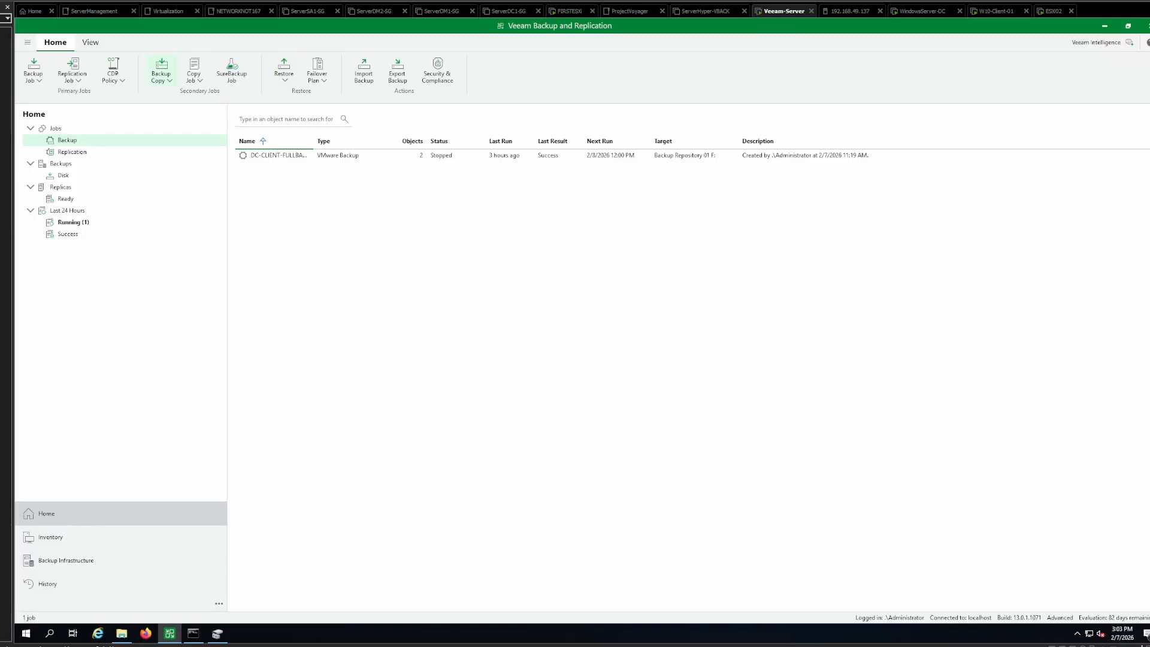
- In Veeam Backup and Replication, start an application items restore from backup for Microsoft Active Directory
click(72, 70)
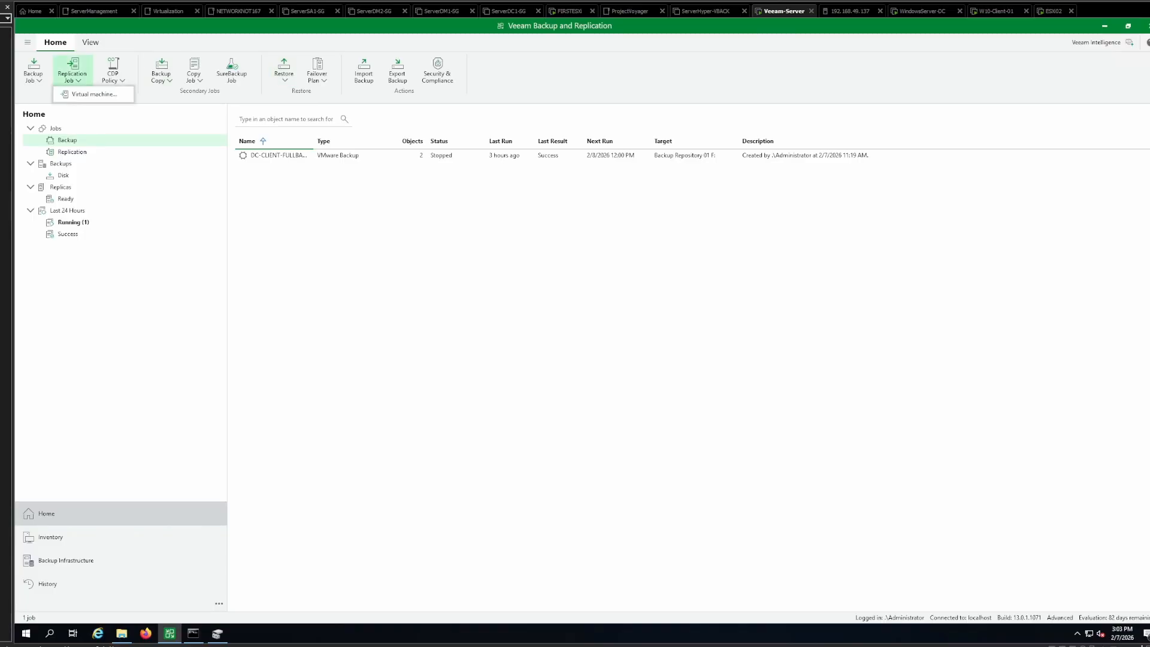
click(284, 71)
click(309, 95)
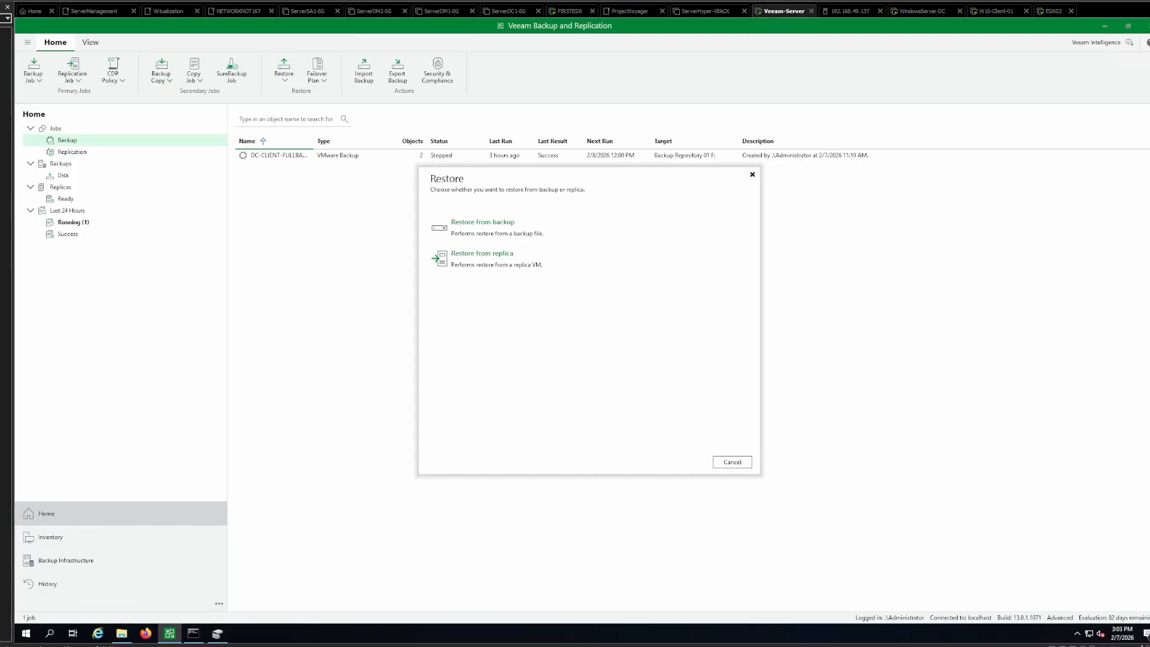
click(482, 227)
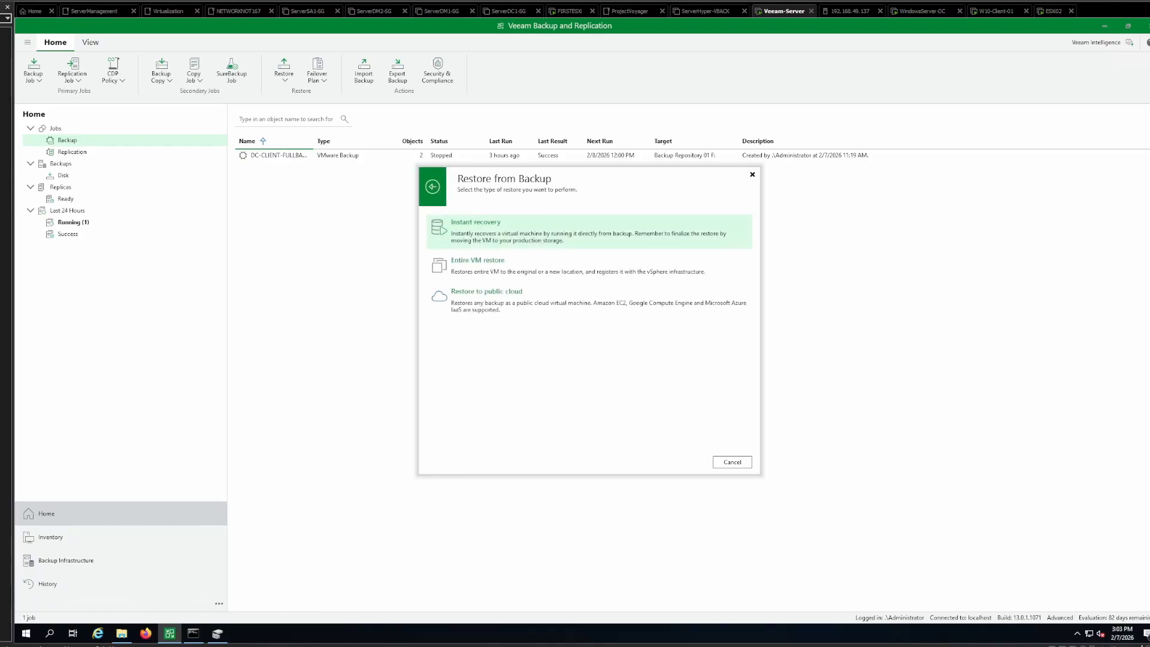
click(433, 187)
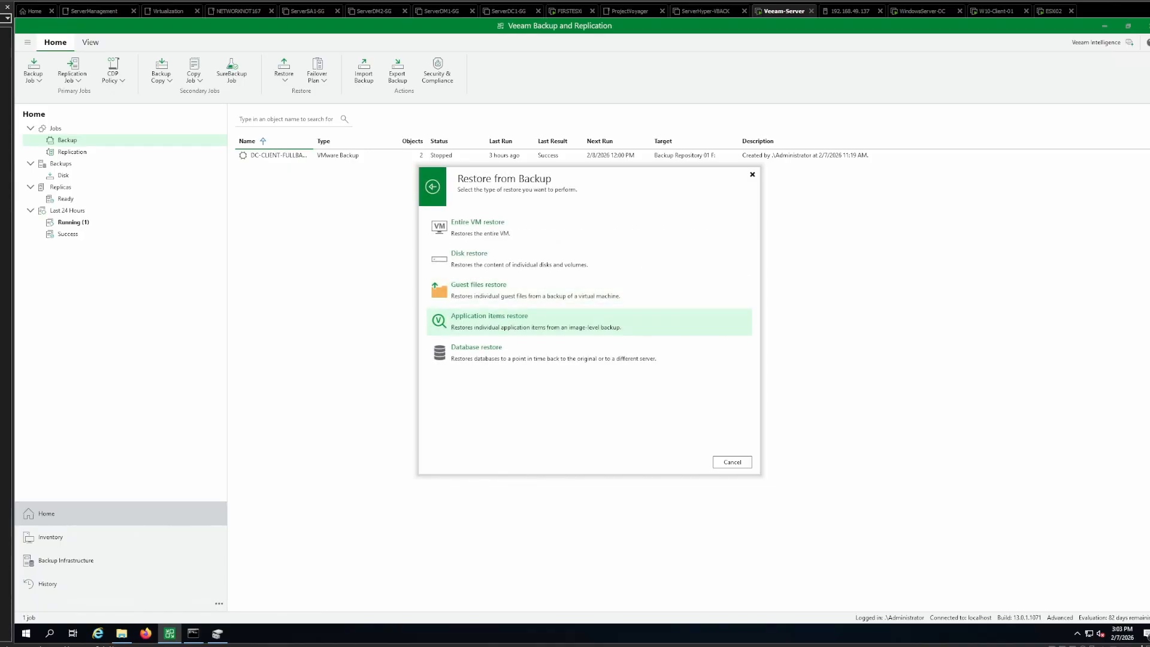
click(489, 322)
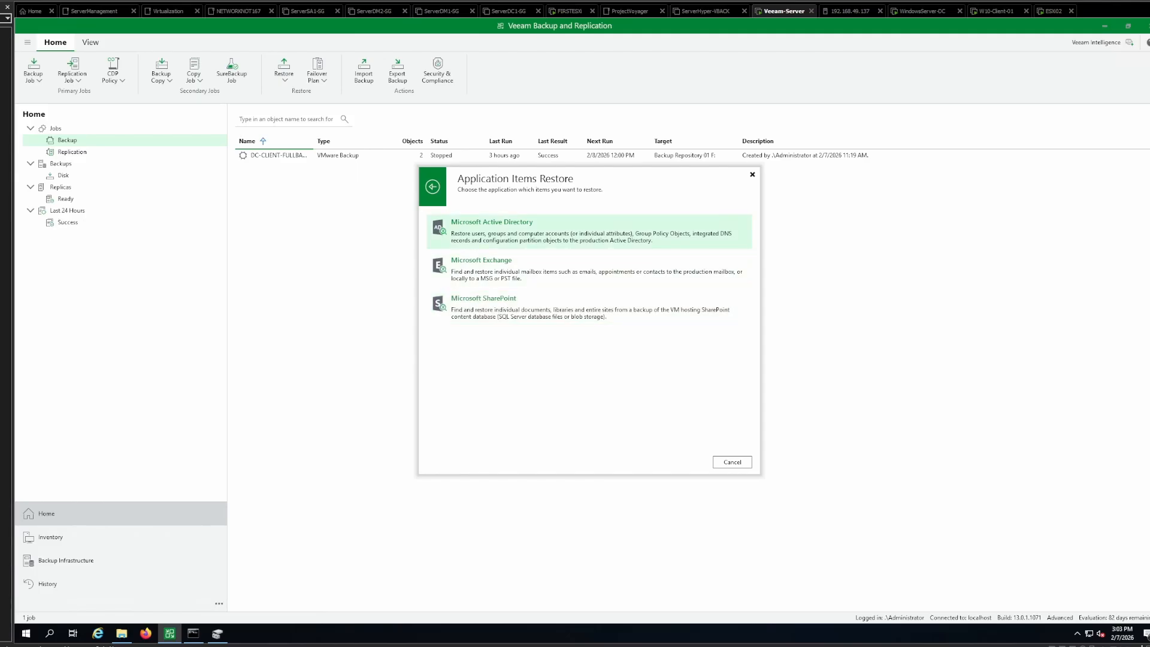
click(551, 238)
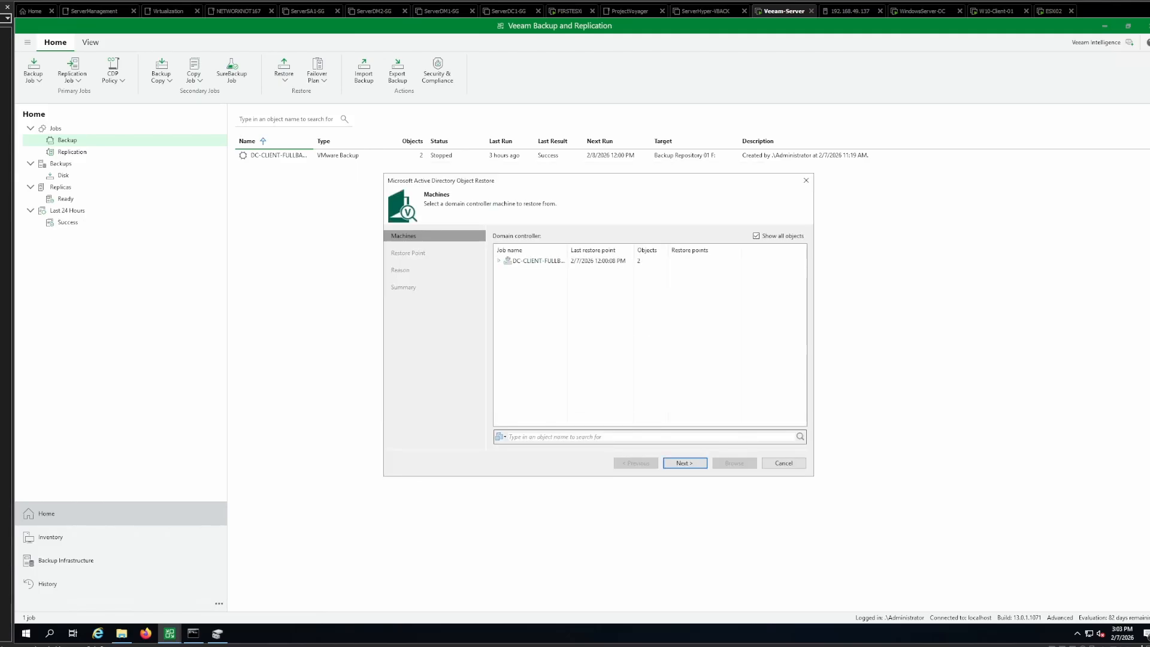
- Choose WindowsServer-DC from the DC-CLIENT backup job and open its 11:25 AM 2/7/2026 restore point in Veeam Explorer for Microsoft Active Directory
click(538, 261)
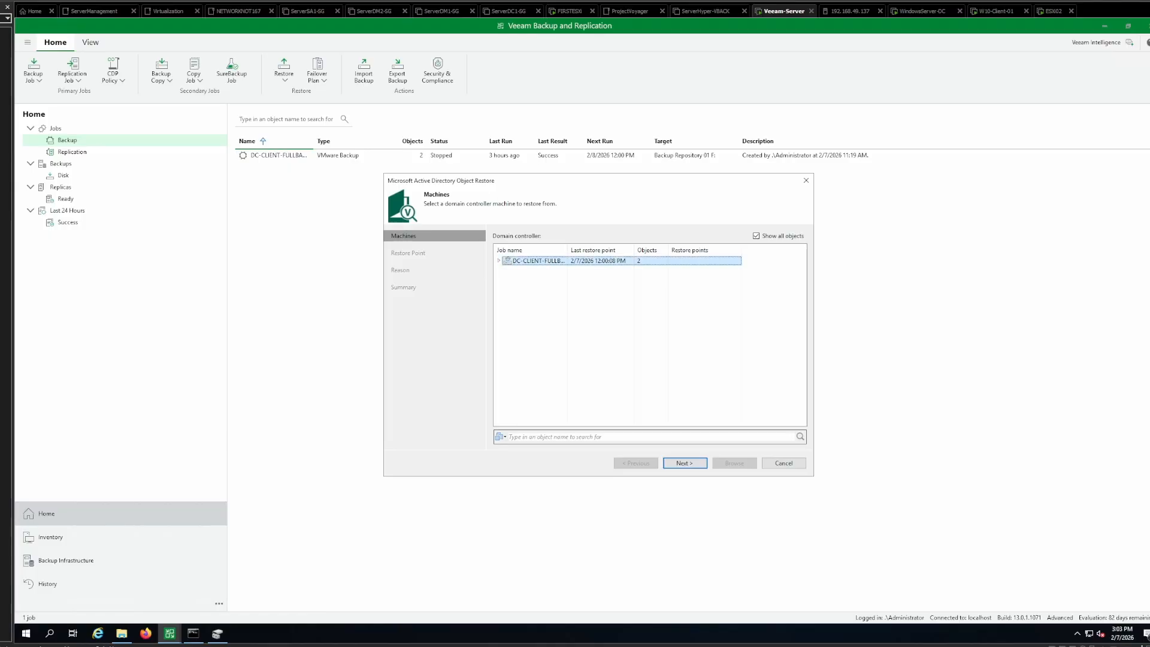
click(498, 261)
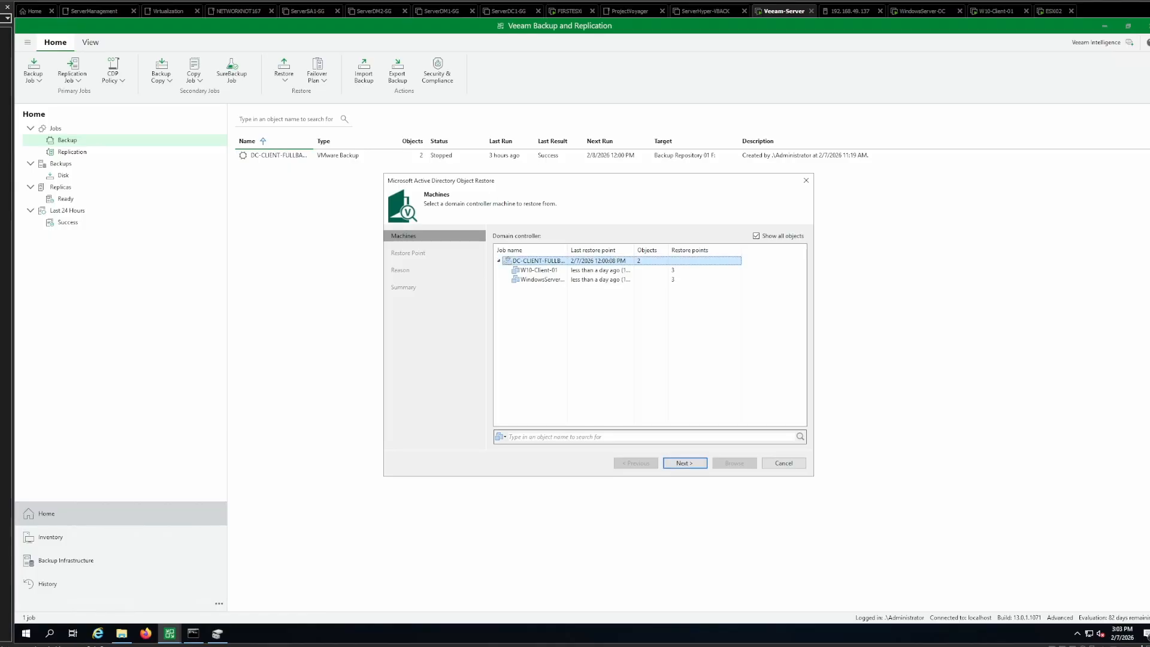
click(541, 280)
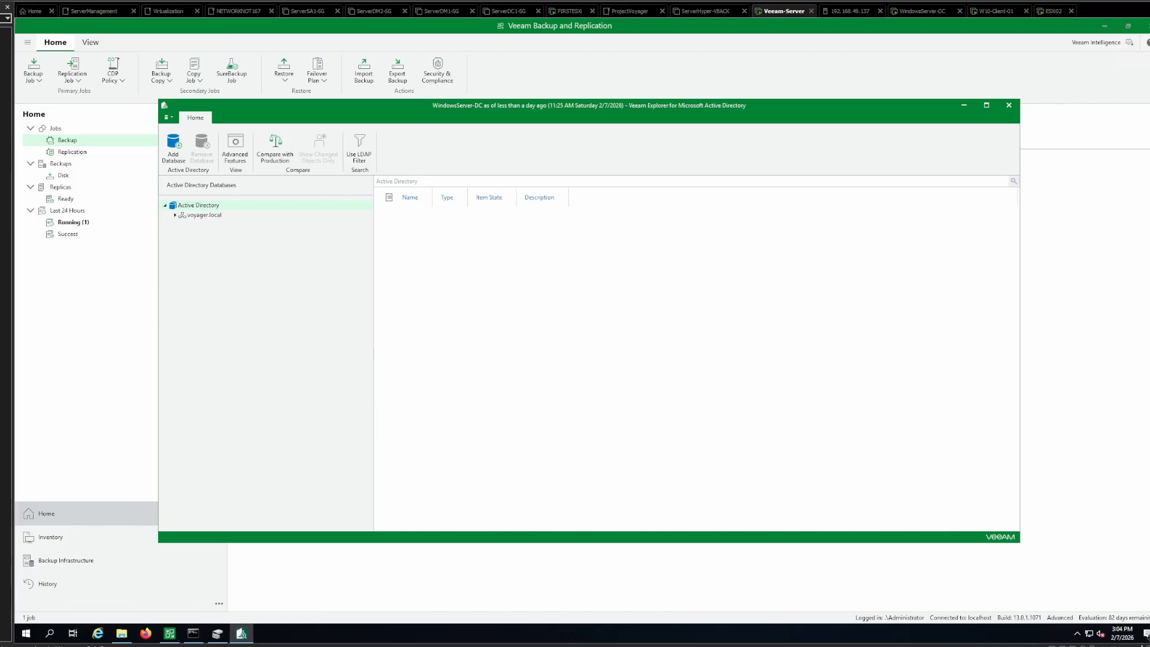
- Restore TestGroup1, TestGroup2, TestUser One and TestUser Two from the backed-up Users container to voyager.local
click(175, 215)
click(184, 224)
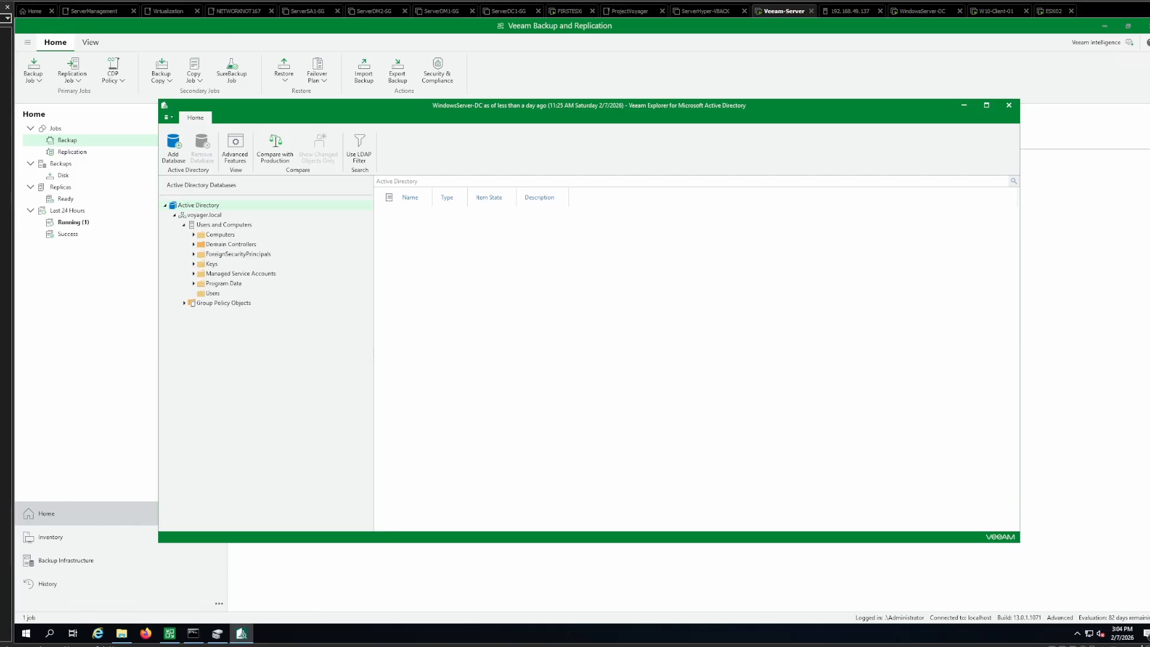
click(212, 294)
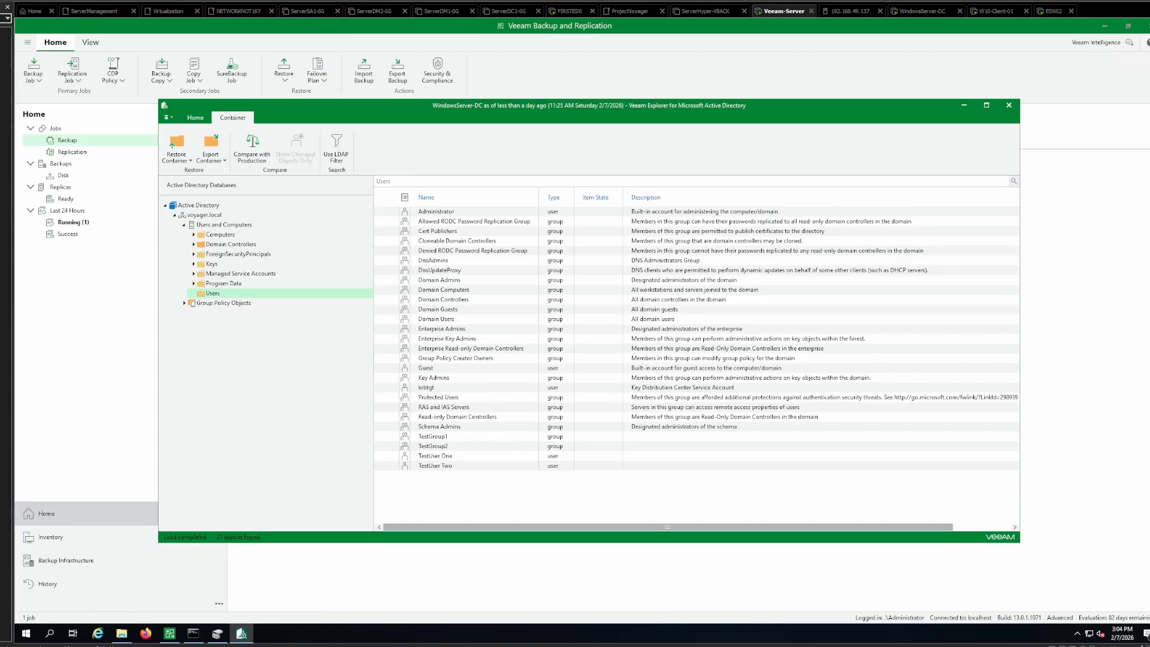
drag(434, 437, 437, 465)
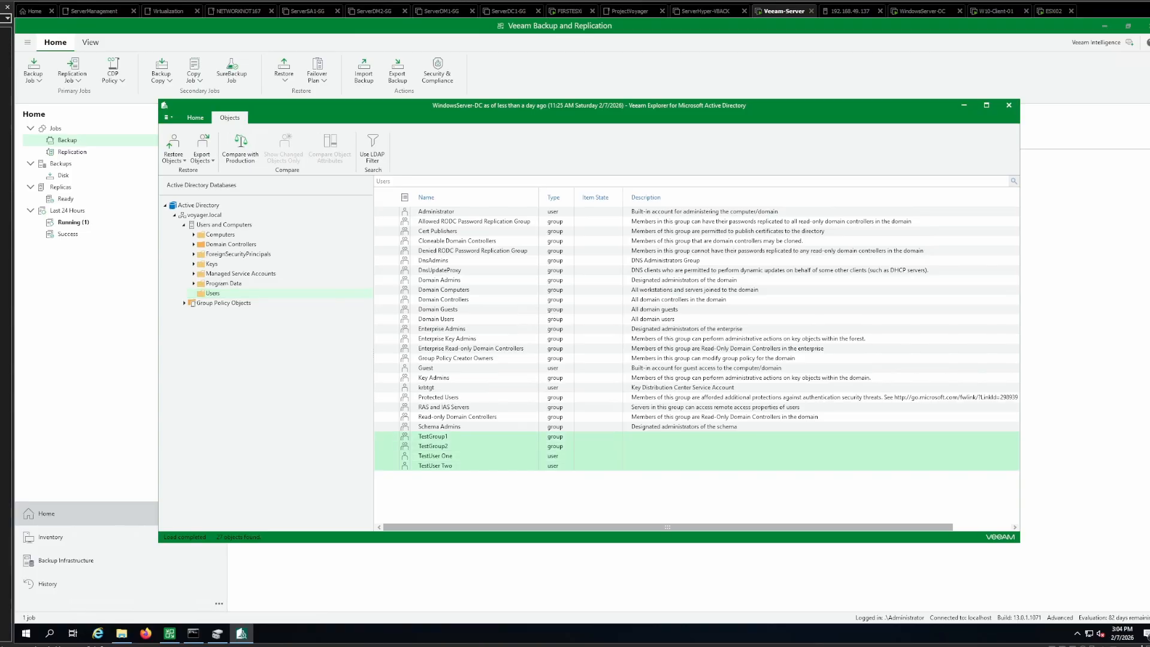
click(173, 149)
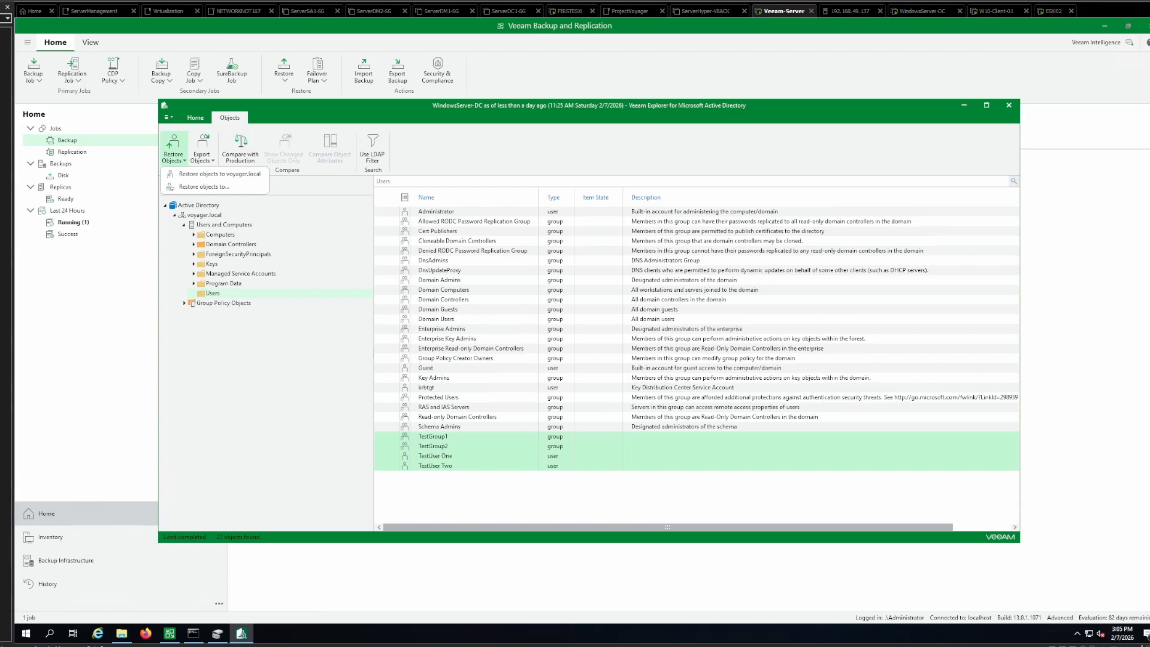
key(Escape)
click(174, 150)
click(219, 174)
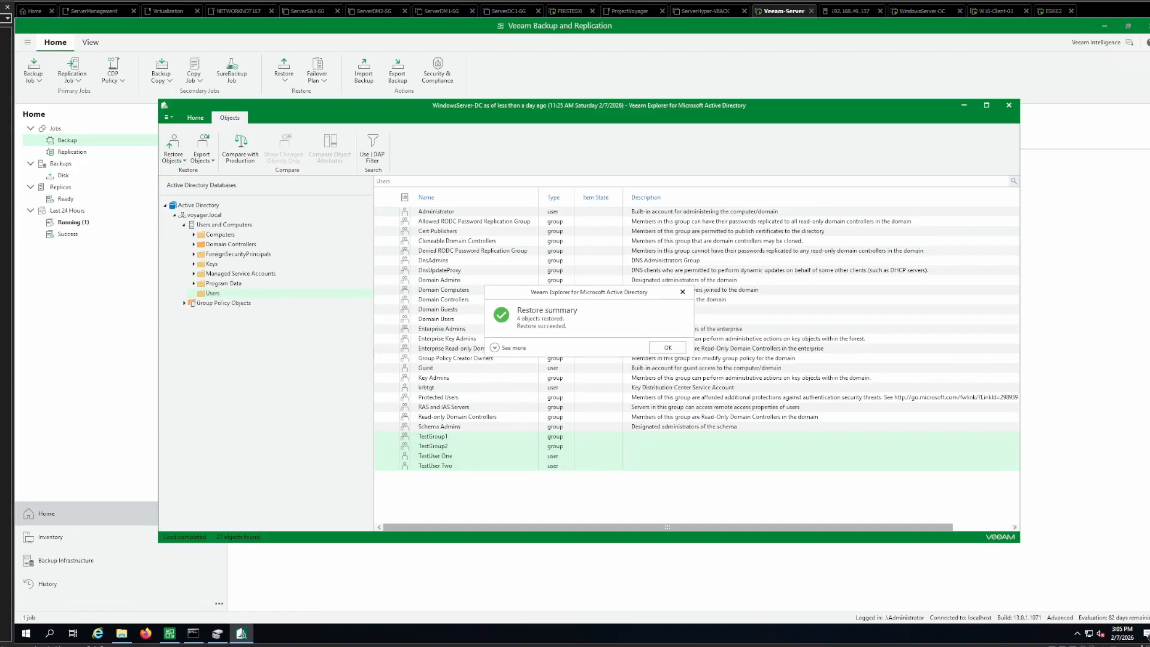
- Switch to WindowsServer-DC, refresh the Users container in Active Directory Users and Computers, and check for the test groups and users
click(925, 11)
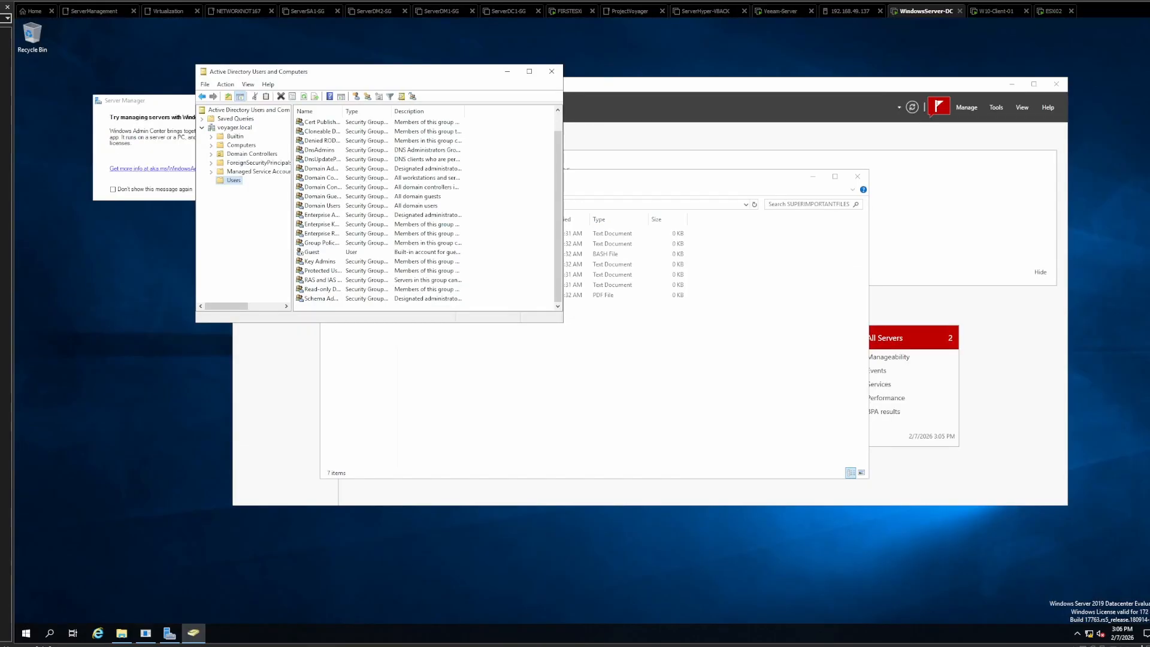
right_click(233, 181)
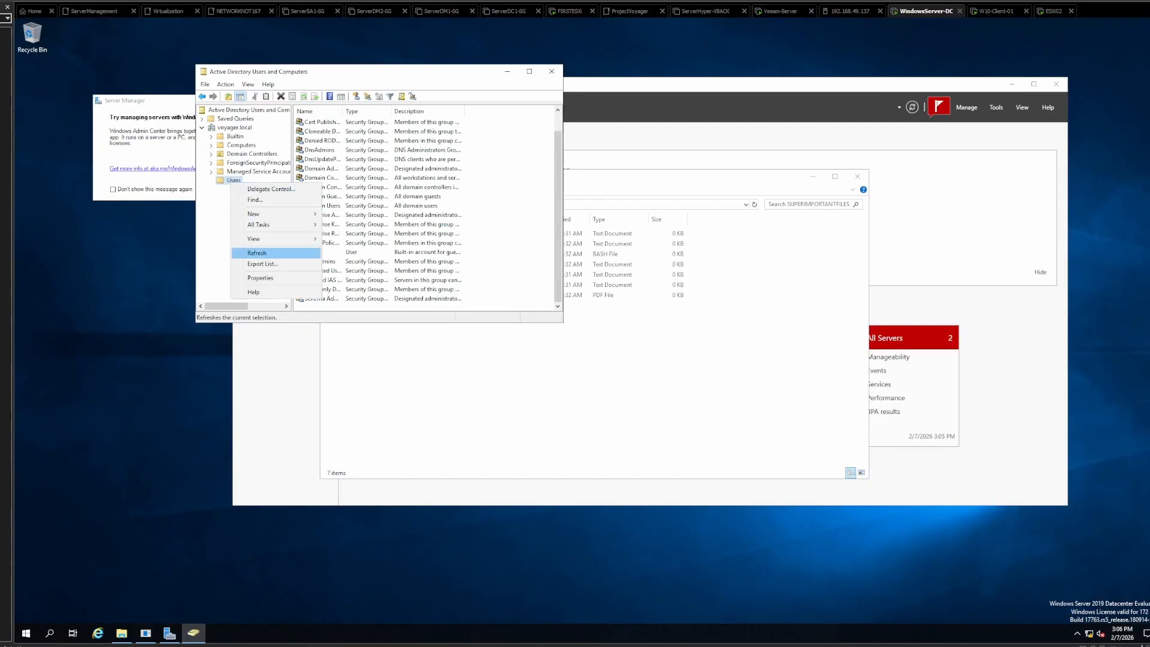
click(256, 253)
scroll(419, 209, down, 2)
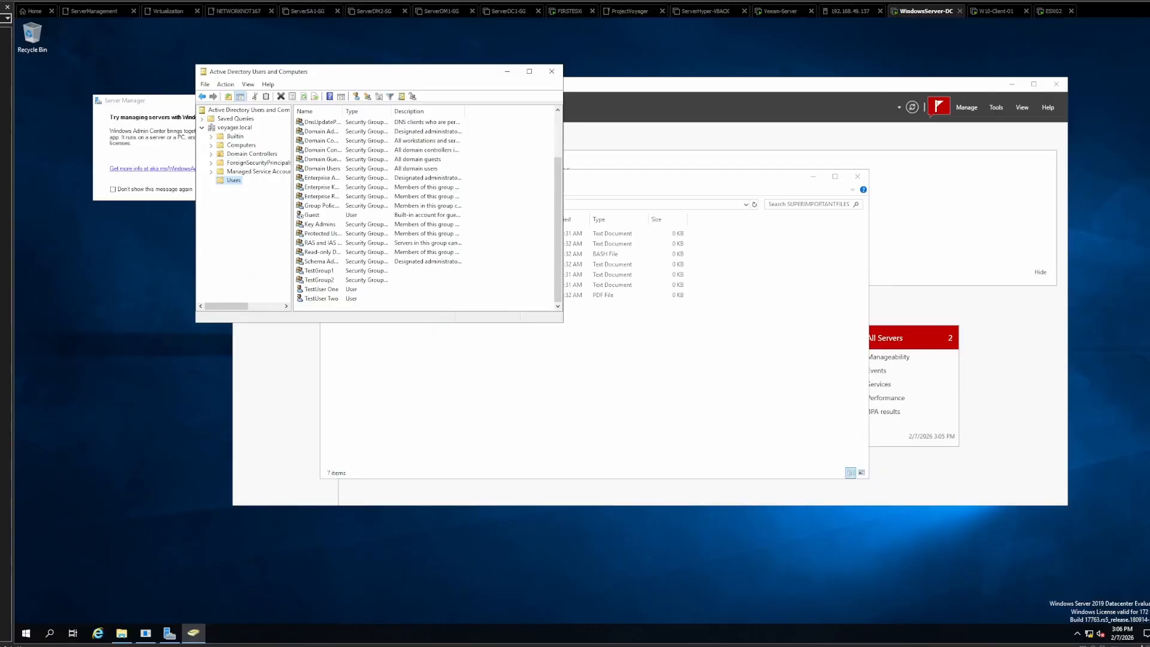
drag(473, 306, 372, 271)
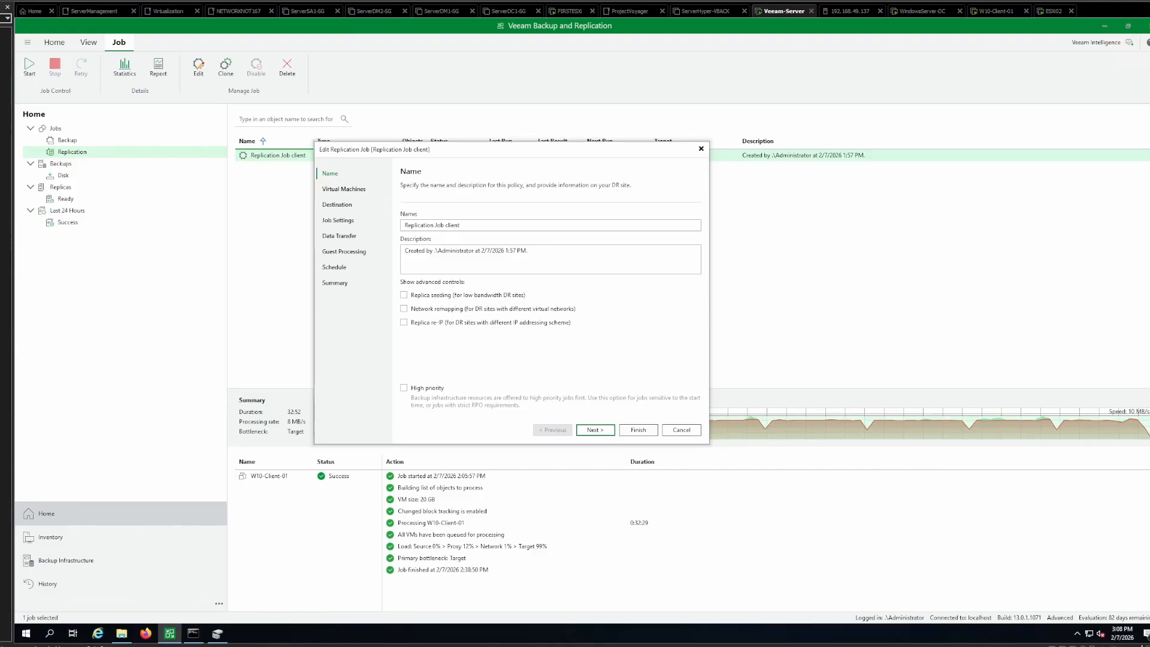
- Review the virtual machine and destination settings of the replication job Replication Job client in Veeam Backup and Replication
key(Return)
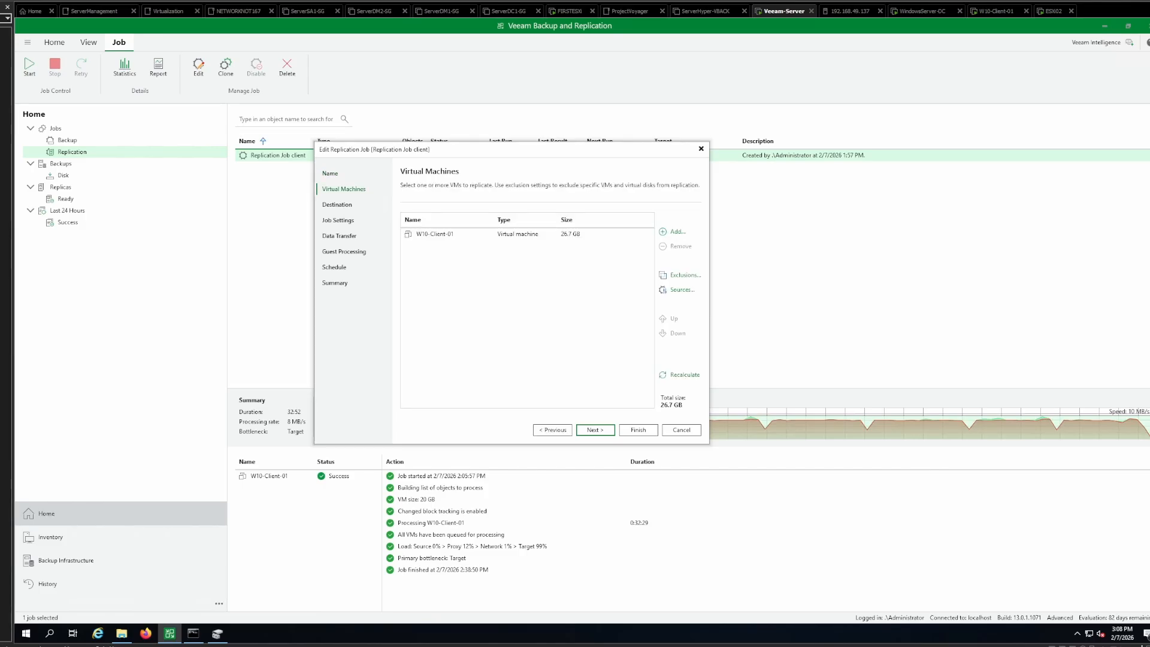
key(Return)
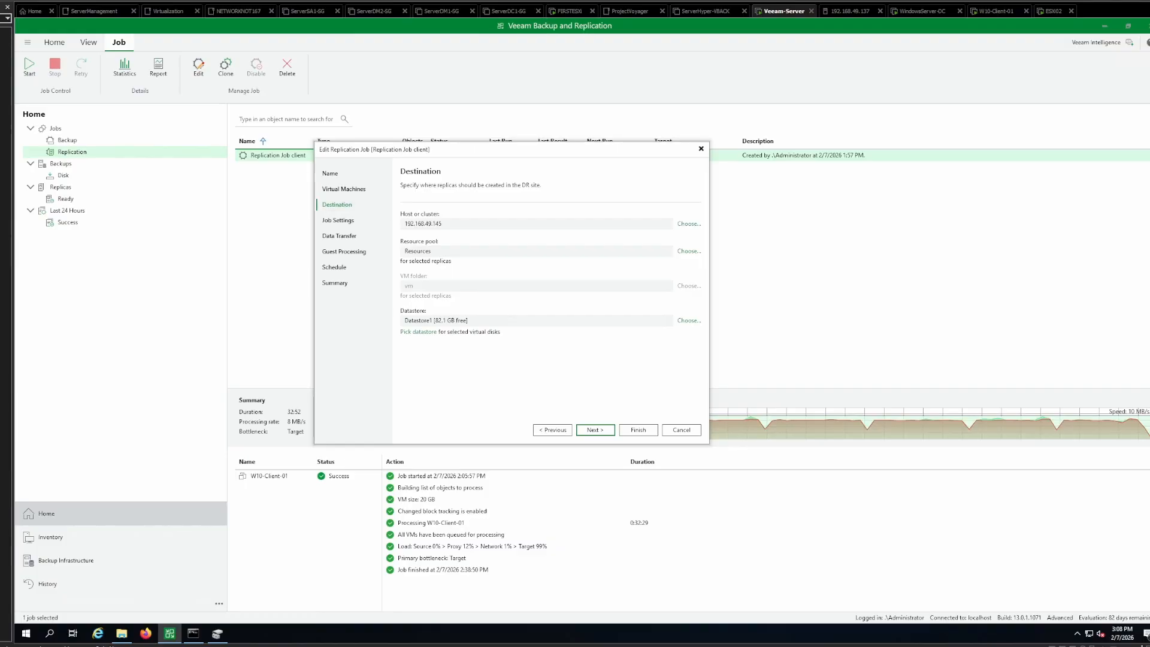
key(Return)
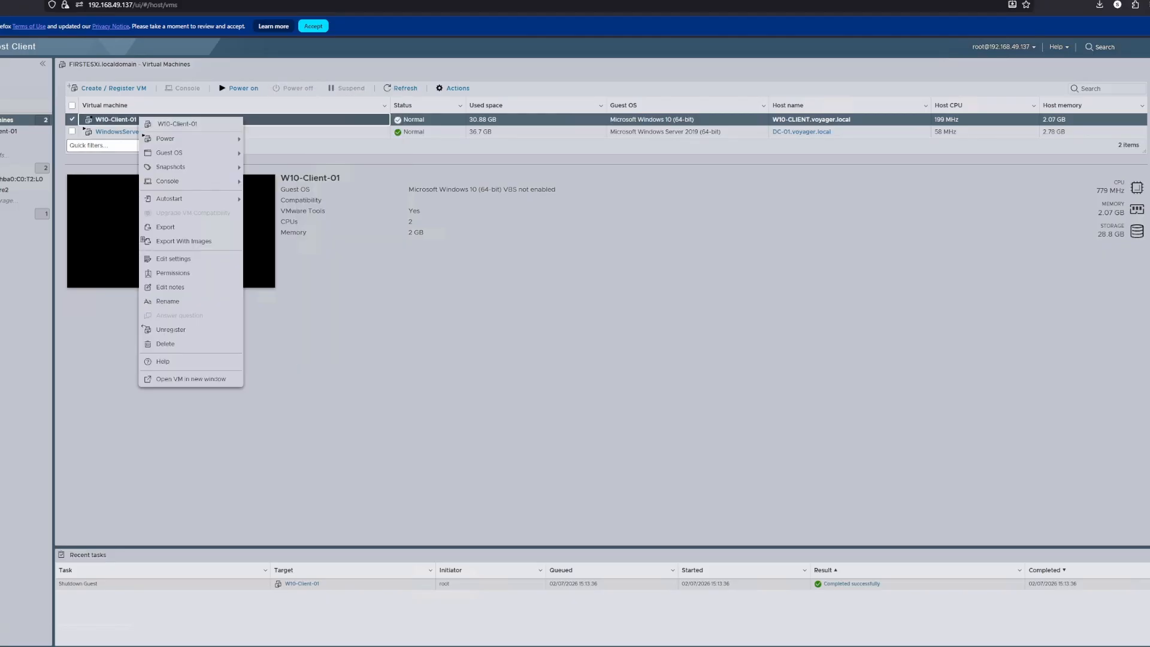
- Delete the W10-Client-01 virtual machine from the ESXi host 192.168.49.137
click(165, 344)
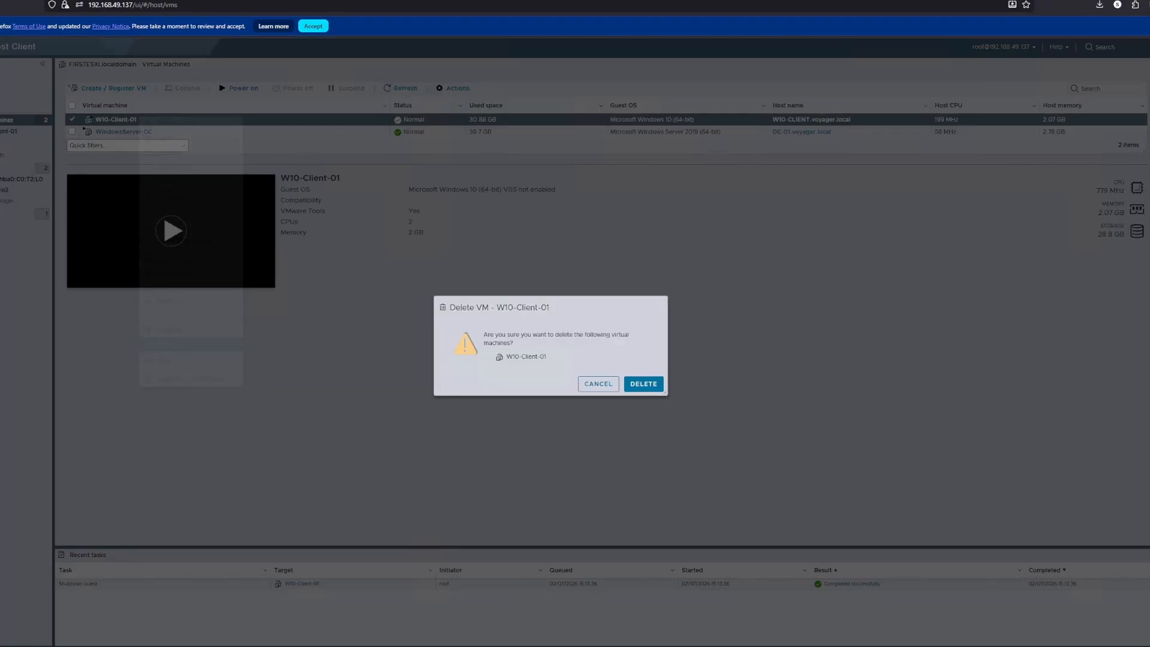
click(644, 383)
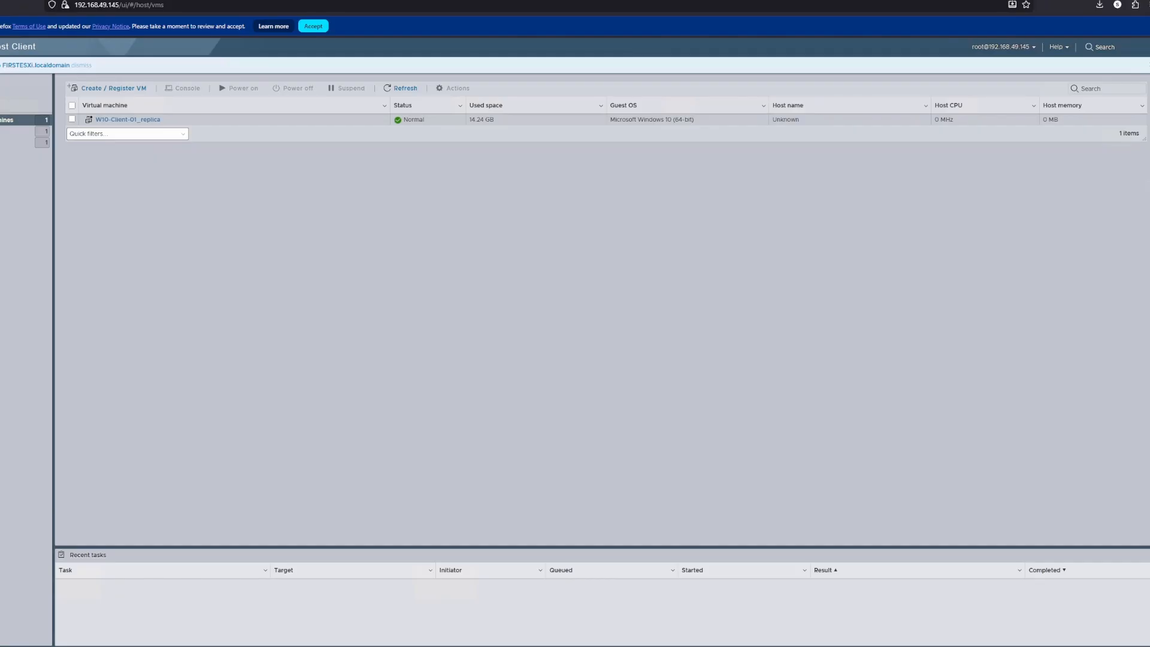
- Power on W10-Client-01_replica on the ESXi host 192.168.49.145 and open the familyphotos folder on its Local Disk (C:)
right_click(130, 122)
mouse_move(133, 144)
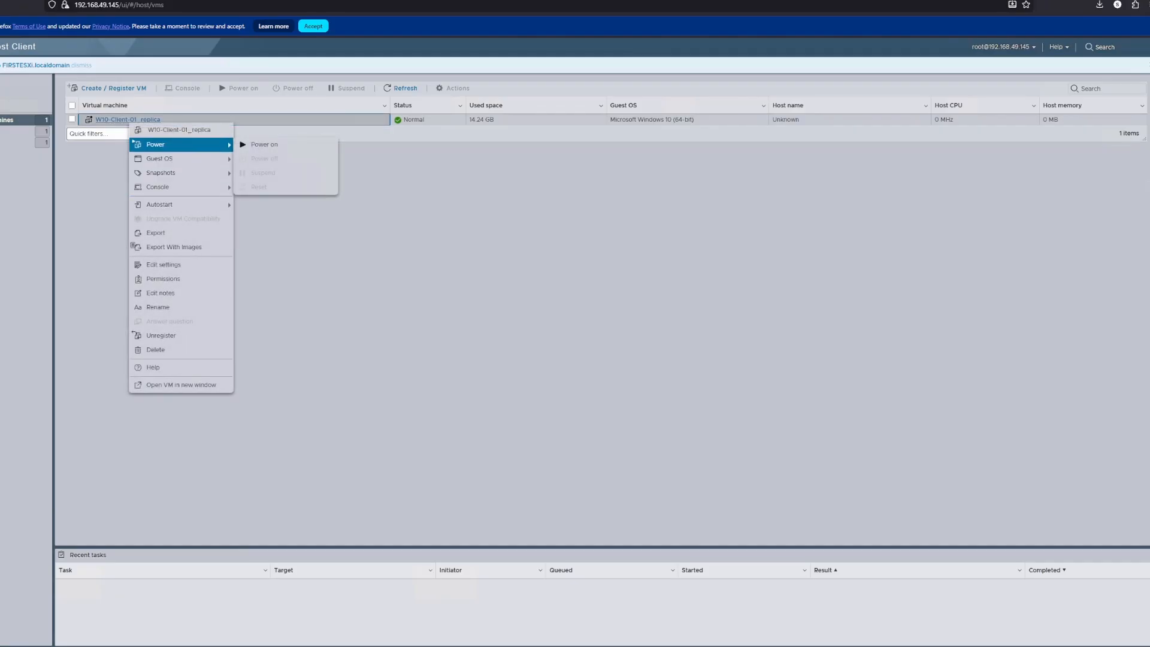
click(258, 145)
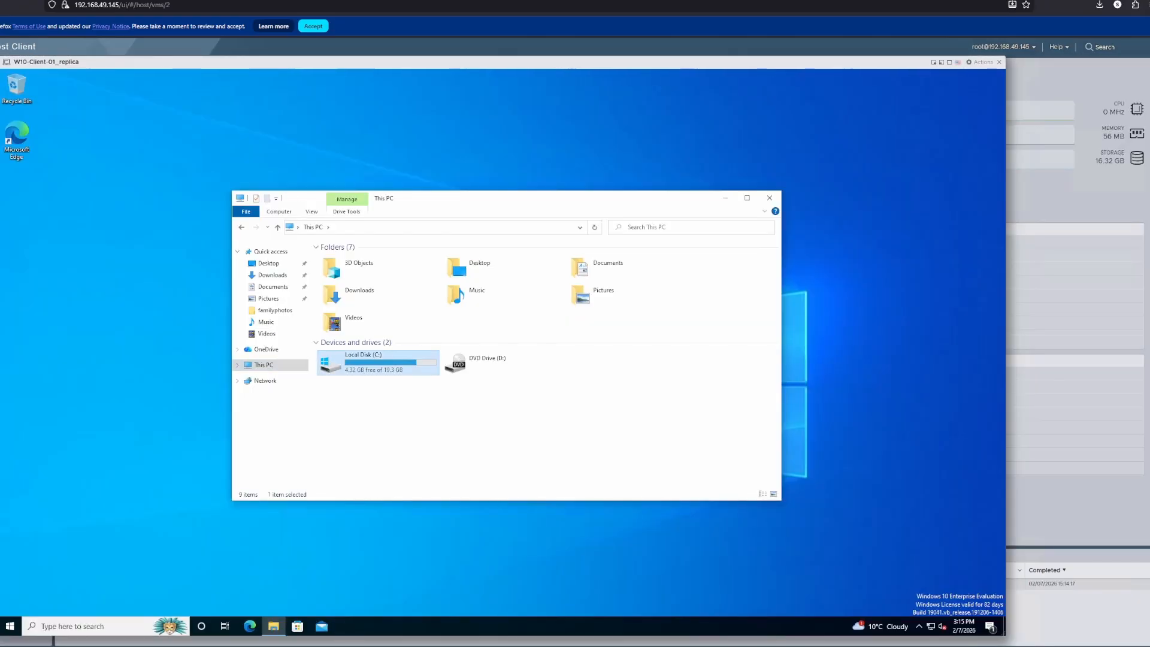
double_click(377, 362)
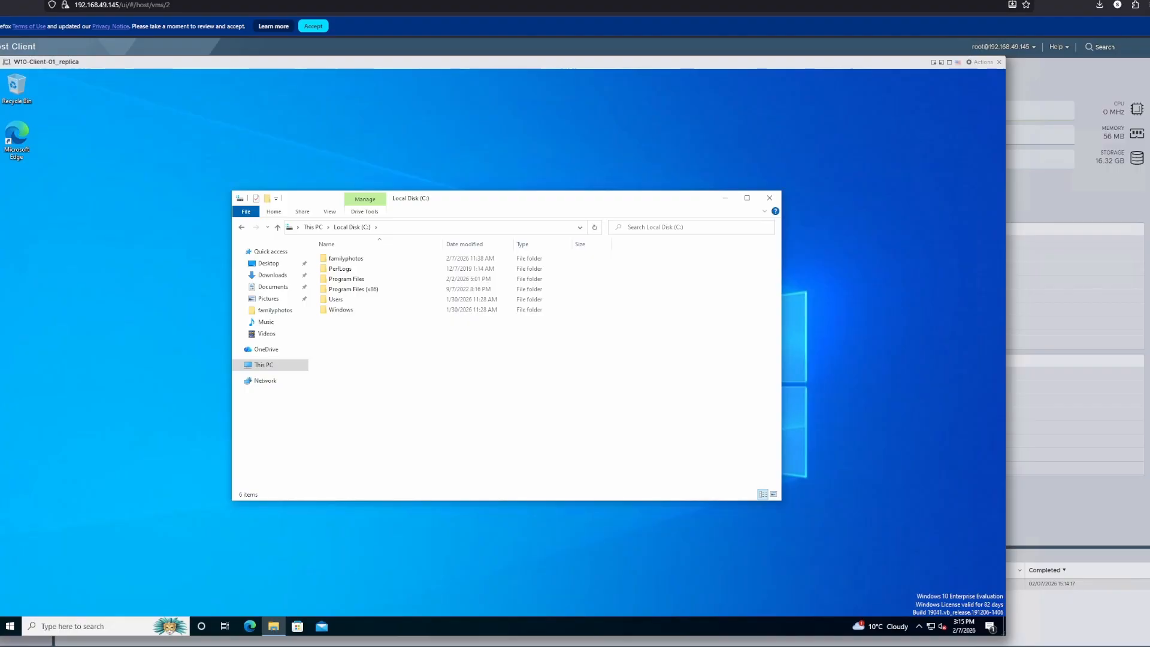
double_click(346, 259)
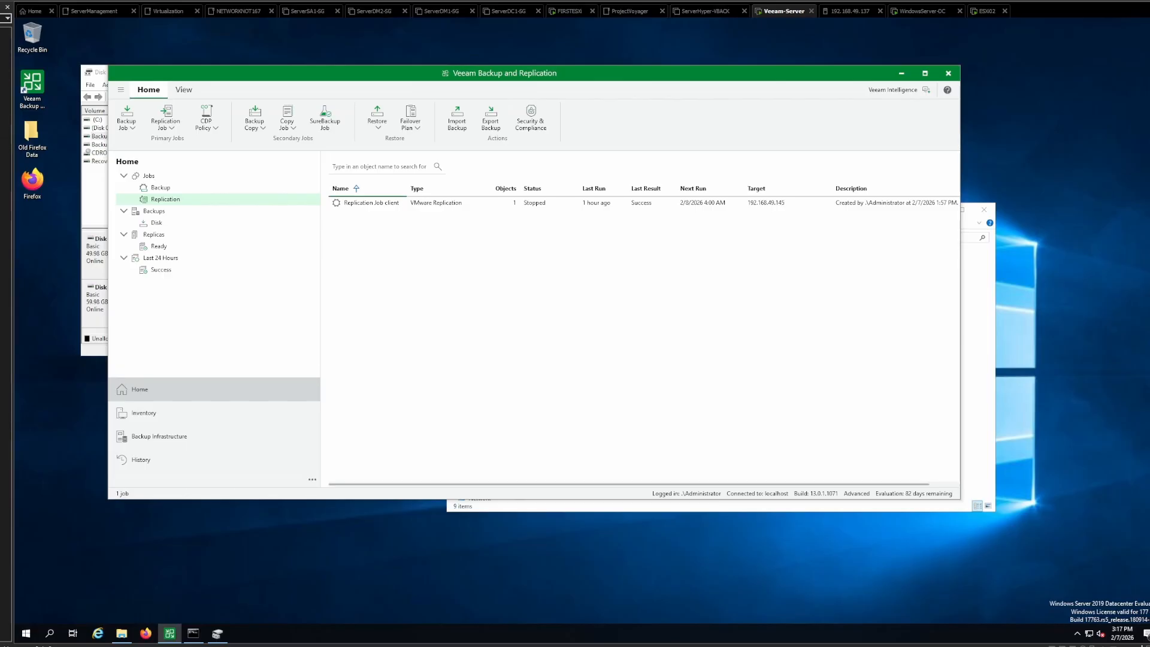
- Switch to Veeam Backup and Replication and review the history of restore and replication sessions
click(141, 460)
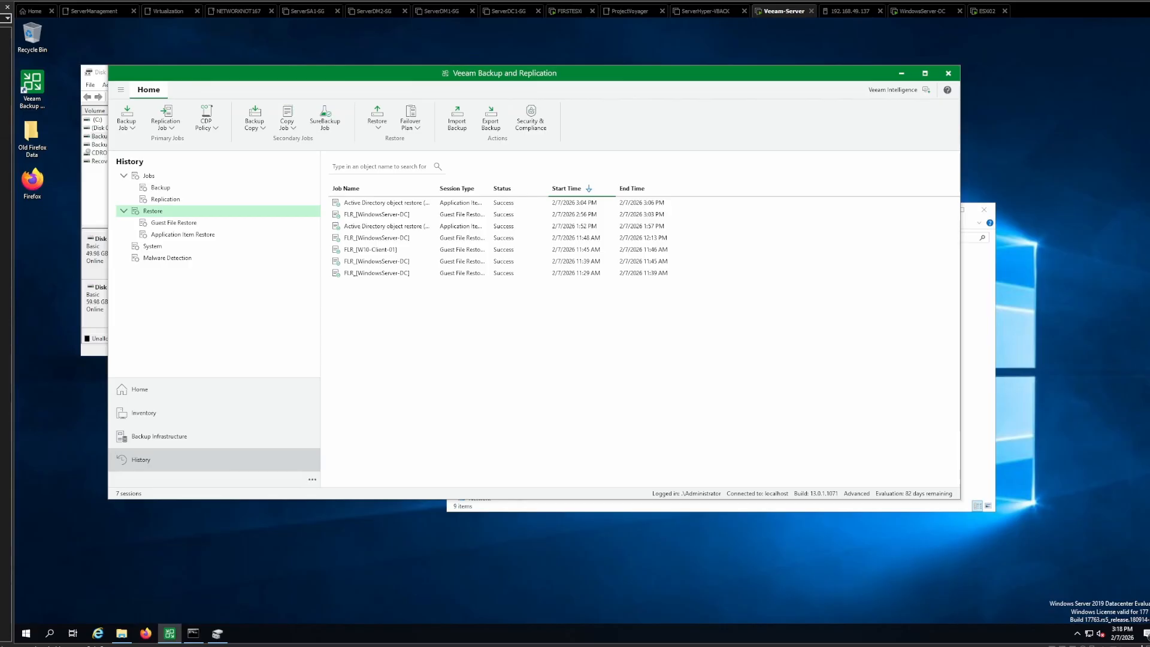
click(165, 200)
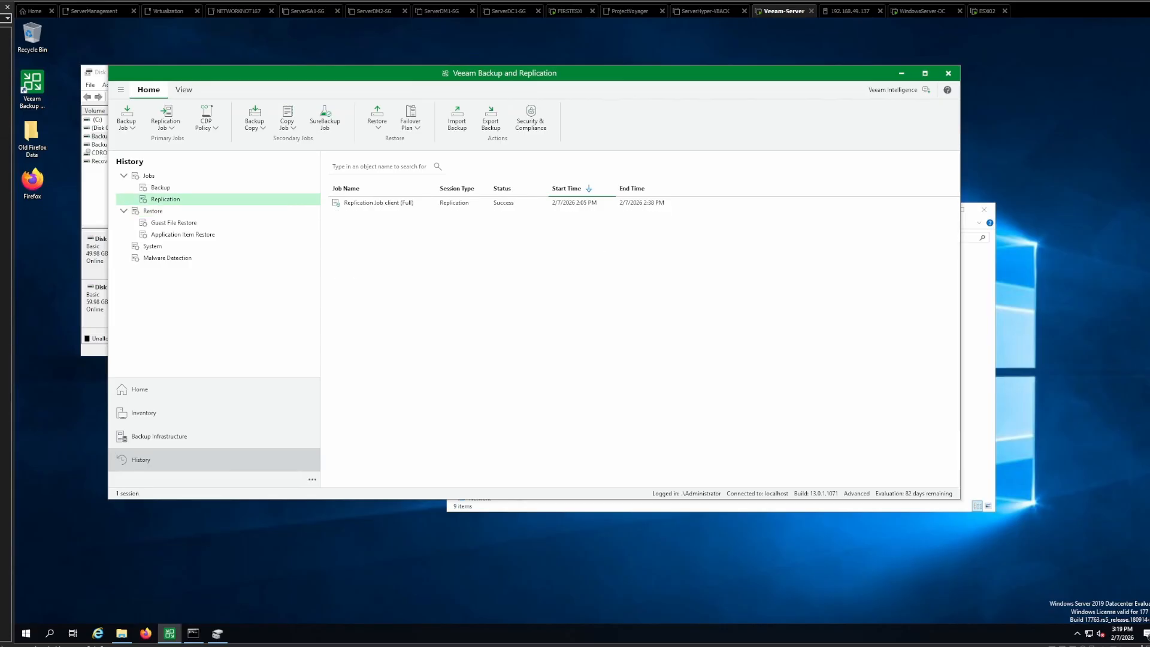